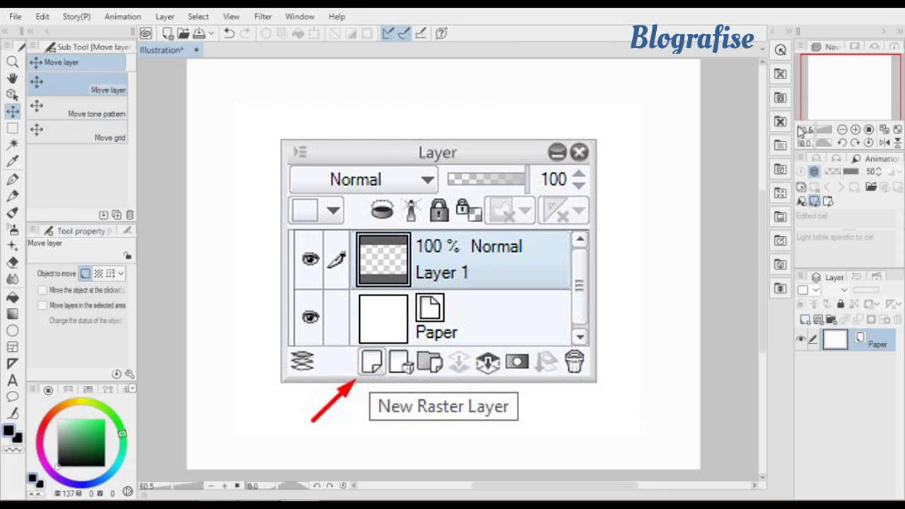
Add a new raster layer and a new vector layer above the paper, leaving the raster layer active
drag(817, 95, 819, 96)
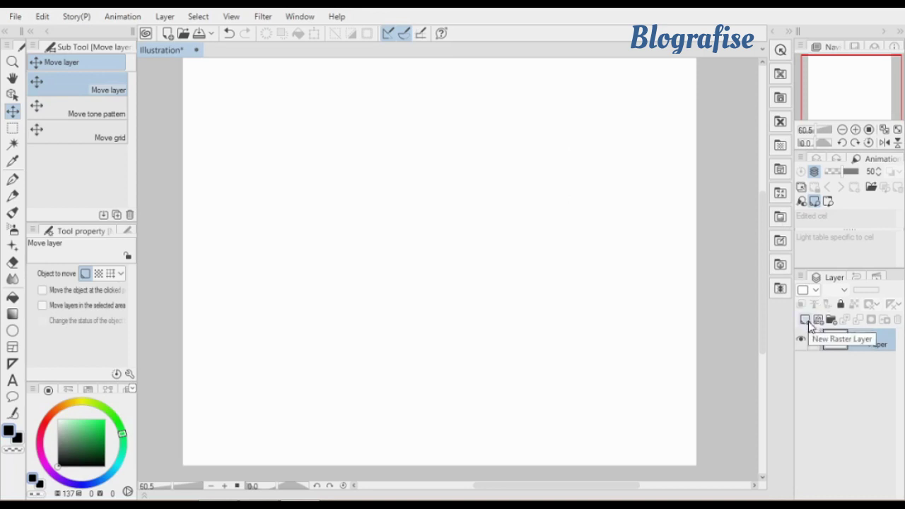
click(808, 322)
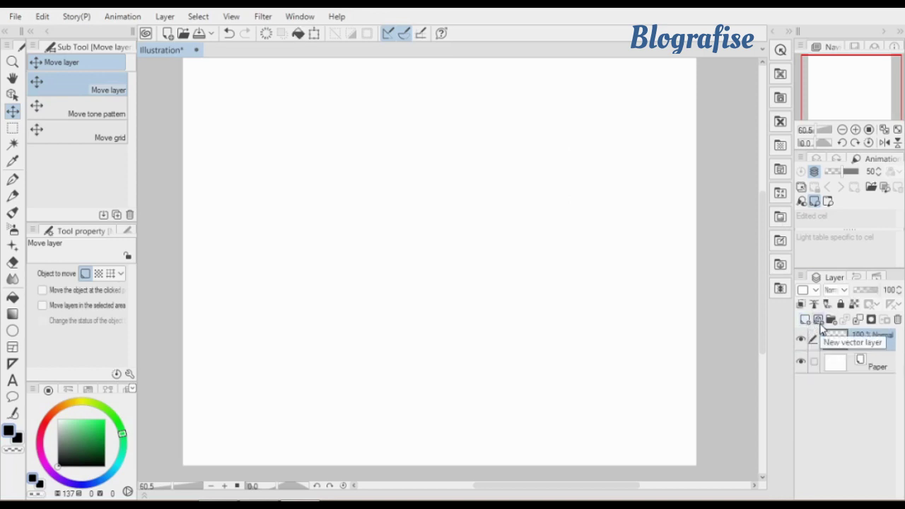
click(820, 323)
click(851, 364)
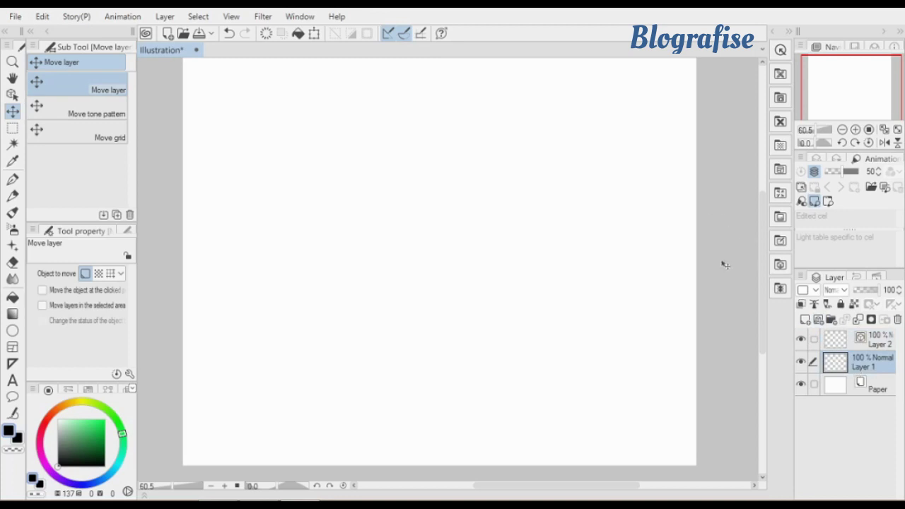
click(15, 181)
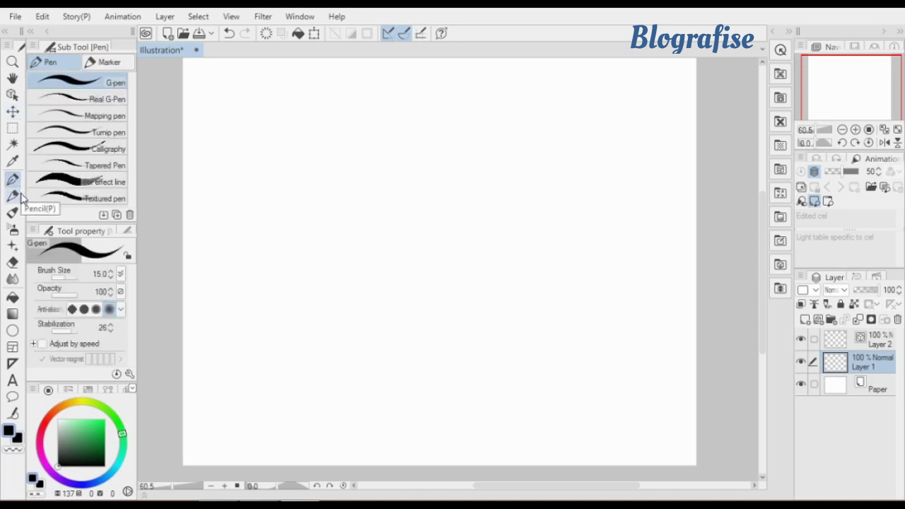
click(14, 197)
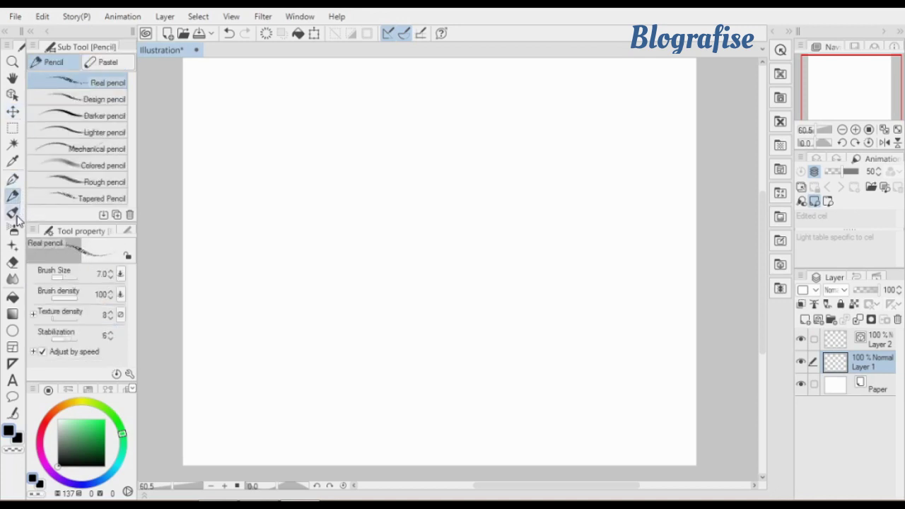
click(14, 212)
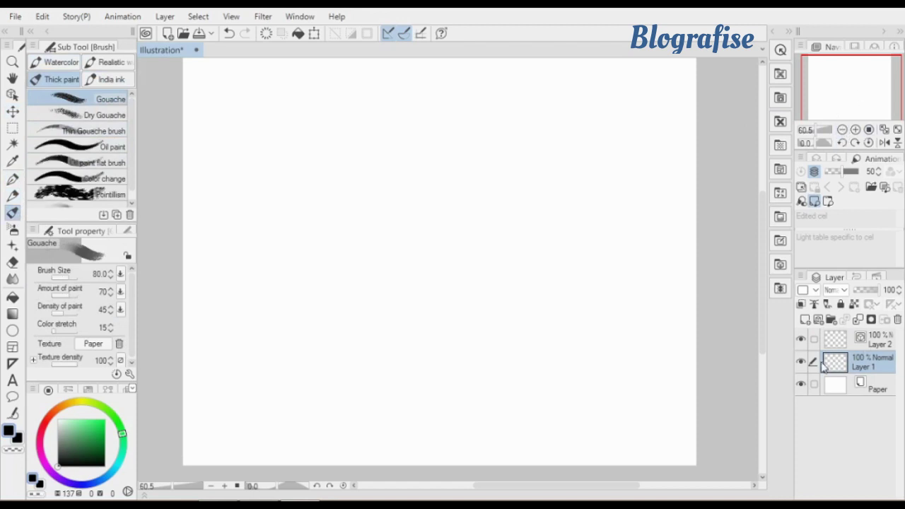
With the G-pen on the raster layer, draw the curved outer edge and first inner lock of a hair shape on the canvas's left half
click(12, 179)
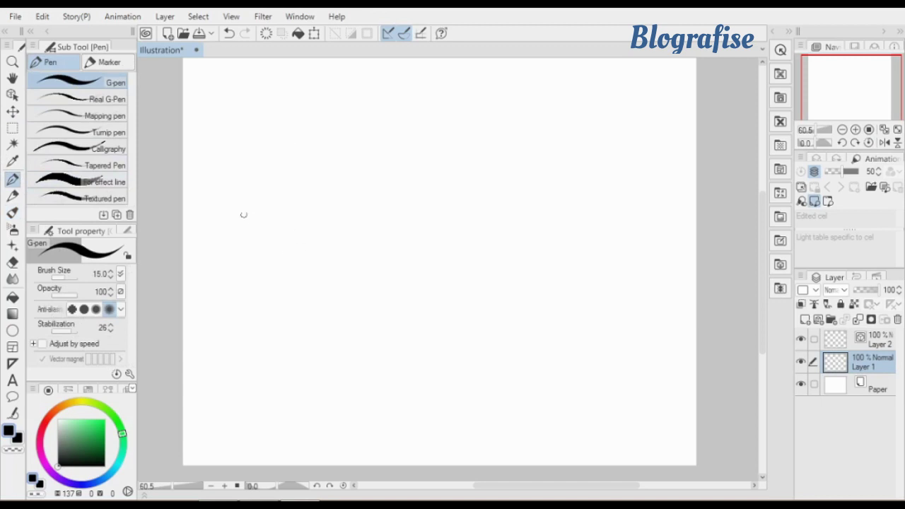
mouse_move(252, 177)
mouse_down()
mouse_move(275, 272)
mouse_move(260, 319)
mouse_up()
drag(269, 238, 275, 307)
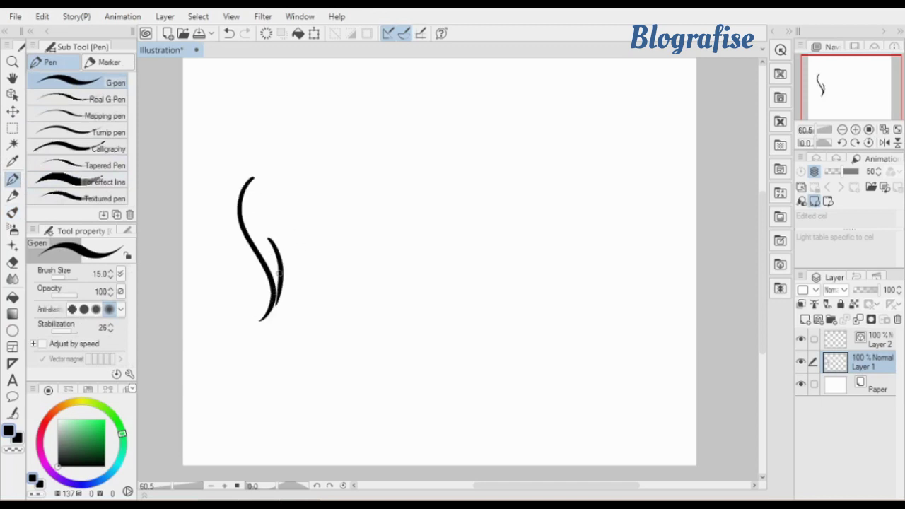
key(ctrl+z)
drag(269, 232, 273, 306)
key(ctrl+z)
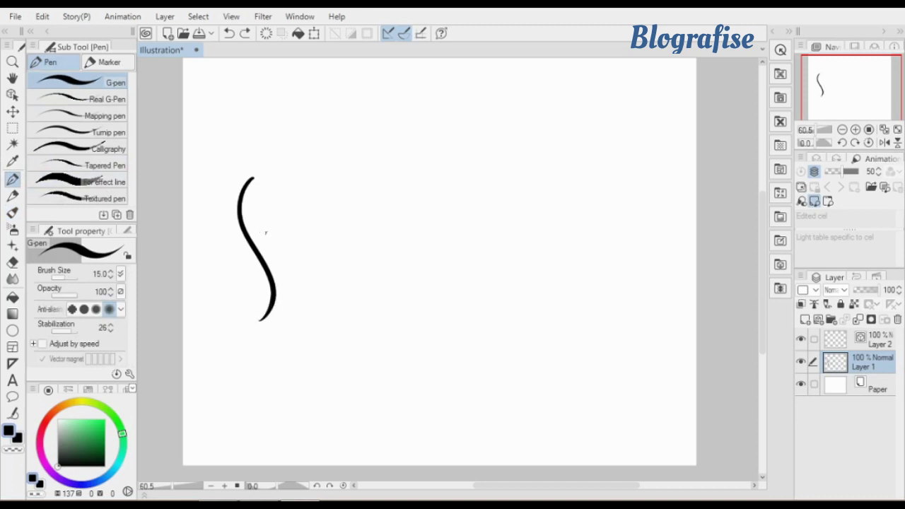
drag(266, 232, 274, 306)
Complete the raster hair shape with a rounded crown, its right outer edge and the remaining pointed locks along the bottom
mouse_move(276, 244)
mouse_down()
mouse_move(292, 309)
mouse_move(307, 257)
mouse_move(302, 304)
mouse_up()
mouse_move(252, 189)
mouse_down()
mouse_move(281, 160)
mouse_move(332, 208)
mouse_move(336, 282)
mouse_up()
drag(316, 242, 336, 284)
key(ctrl+z)
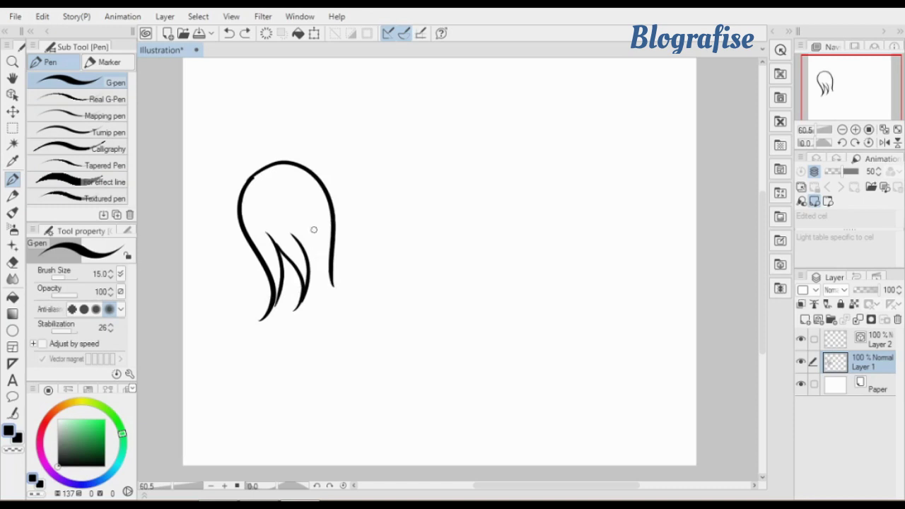
drag(314, 230, 335, 283)
drag(316, 238, 307, 291)
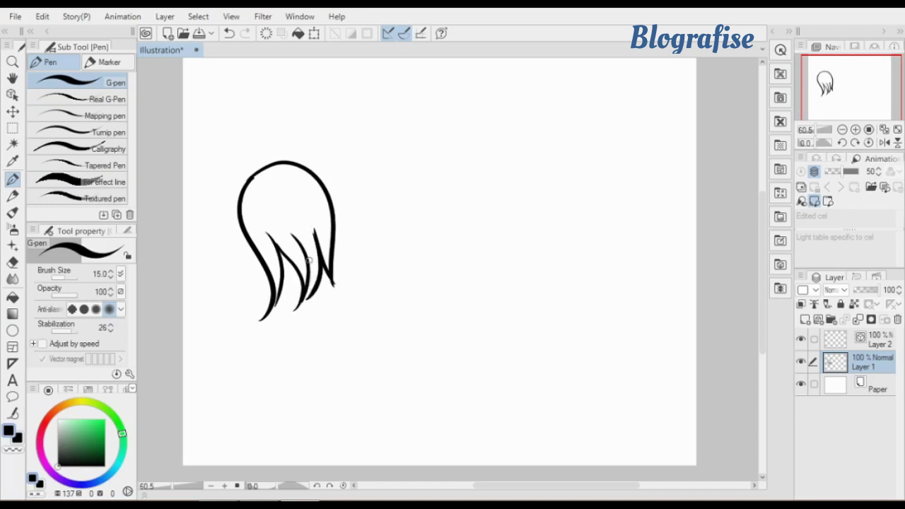
drag(309, 257, 304, 295)
key(ctrl+z)
key(ctrl+z)
mouse_move(308, 261)
mouse_down()
mouse_move(304, 303)
mouse_move(270, 306)
mouse_up()
key(ctrl+z)
On the vector layer, draw the S-shaped left edge of a second hair shape on the canvas's right half, redoing unsatisfactory strokes
click(850, 345)
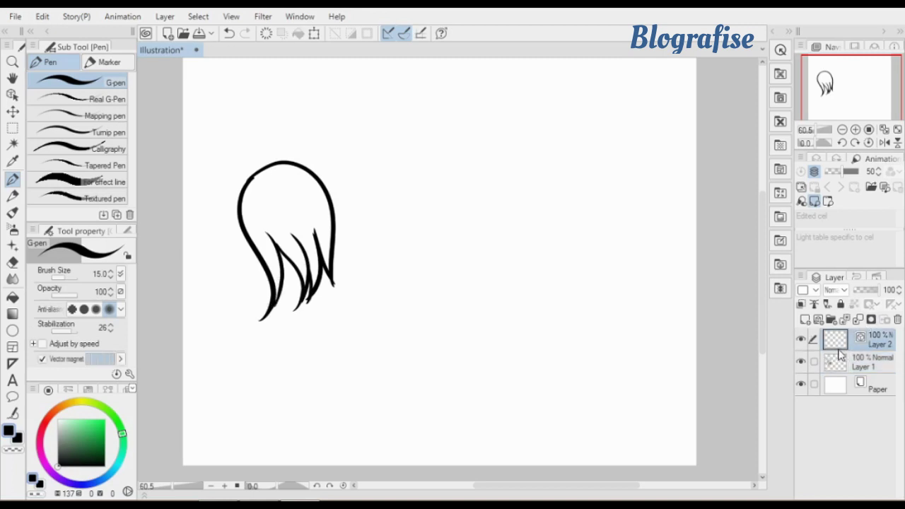
drag(514, 172, 532, 280)
drag(532, 232, 541, 284)
key(ctrl+z)
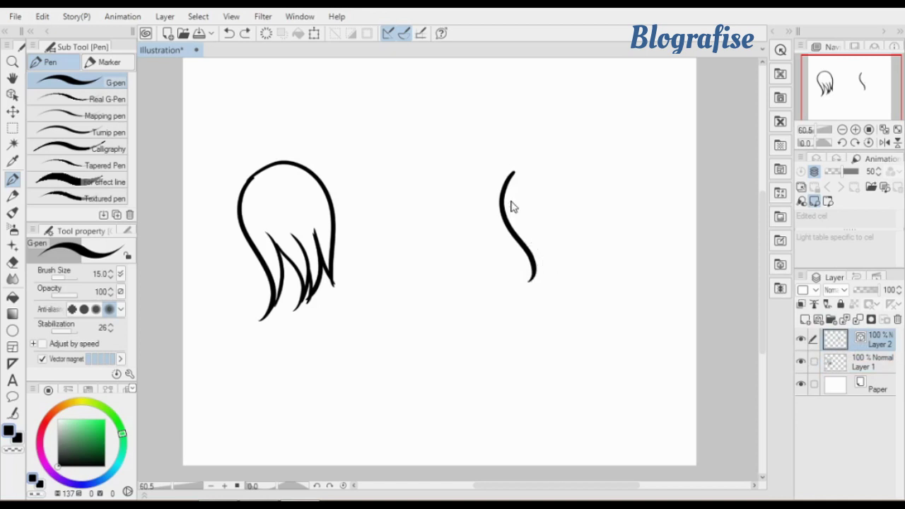
key(ctrl+z)
mouse_move(521, 170)
mouse_down()
mouse_move(504, 213)
mouse_move(535, 281)
mouse_up()
drag(540, 239, 550, 277)
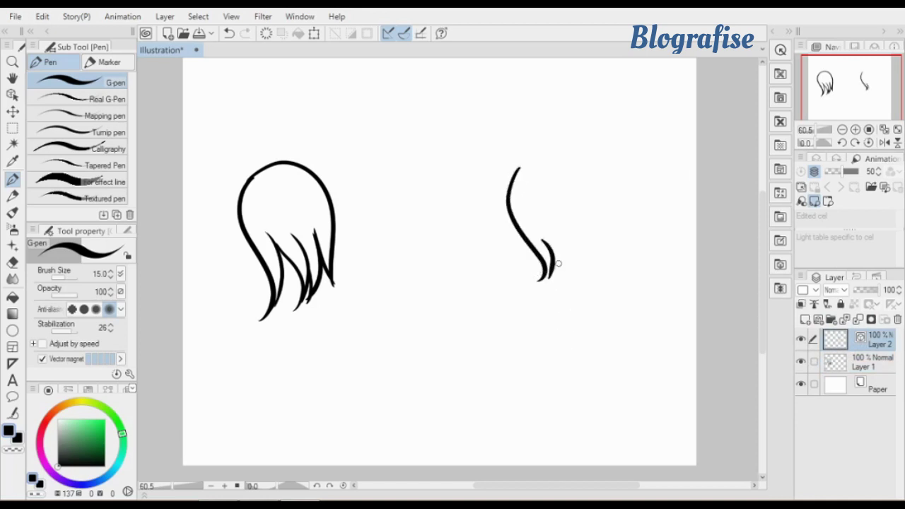
key(ctrl+z)
key(ctrl+z)
mouse_move(521, 172)
mouse_down()
mouse_move(511, 210)
mouse_move(560, 307)
mouse_up()
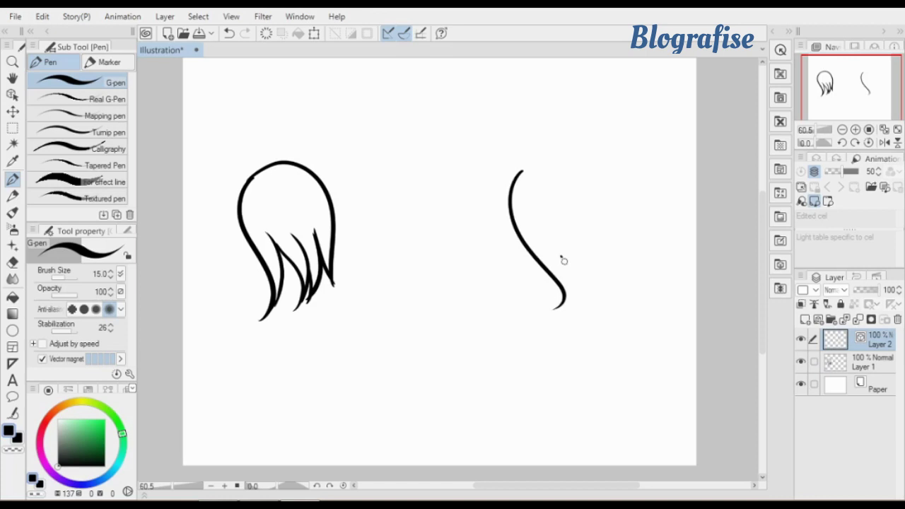
Add inner locks, the rounded crown and the flared right edge to the vector hair shape
drag(561, 257, 557, 307)
drag(545, 226, 571, 301)
drag(583, 246, 577, 298)
mouse_move(520, 170)
mouse_down()
mouse_move(583, 156)
mouse_move(611, 231)
mouse_move(603, 256)
mouse_up()
key(ctrl+z)
mouse_move(526, 177)
mouse_down()
mouse_move(588, 165)
mouse_move(628, 237)
mouse_move(634, 269)
mouse_up()
Draw the remaining pointed locks at the lower right of the vector hair shape, redrawing strokes as needed
drag(614, 235, 625, 275)
key(ctrl+z)
mouse_move(604, 232)
mouse_down()
mouse_move(634, 260)
mouse_move(629, 273)
mouse_move(601, 227)
mouse_move(603, 291)
mouse_up()
key(ctrl+z)
drag(587, 254, 604, 286)
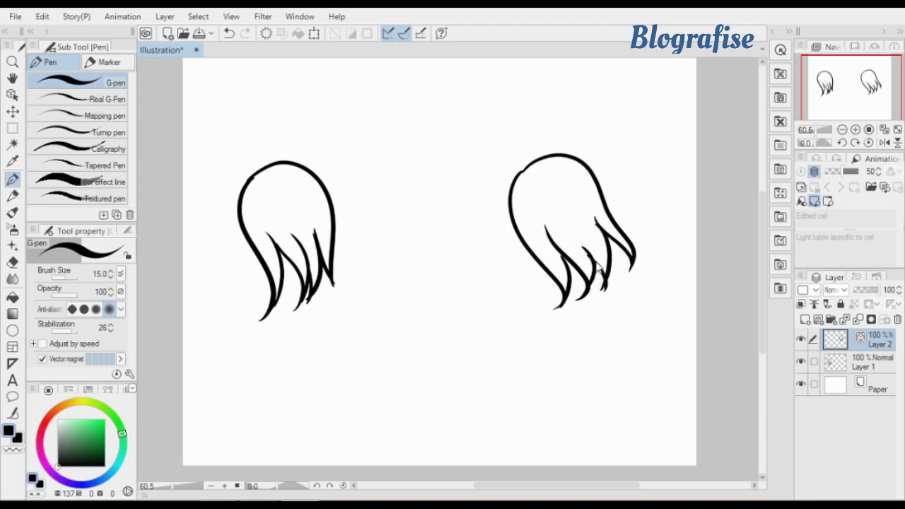
key(ctrl+z)
drag(586, 253, 605, 288)
Examine the line quality of the raster and vector hair drawings at different magnifications up to 150%
click(856, 129)
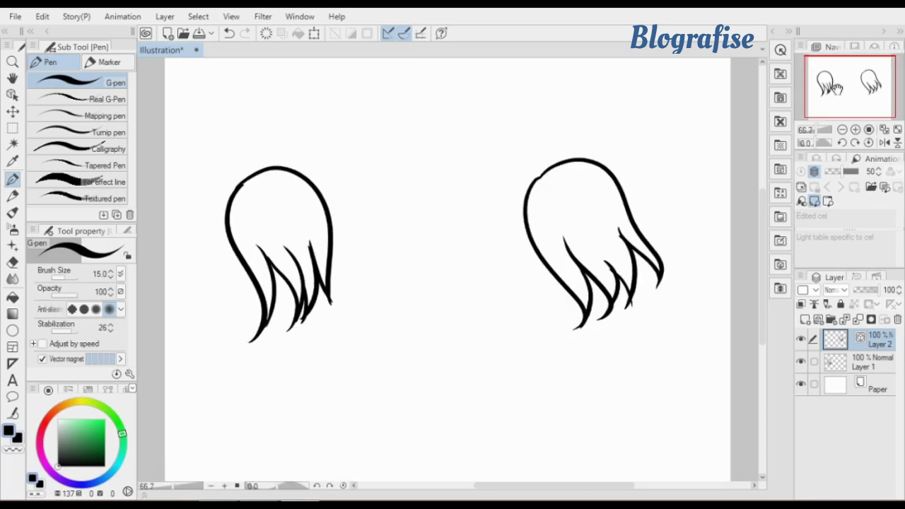
click(856, 129)
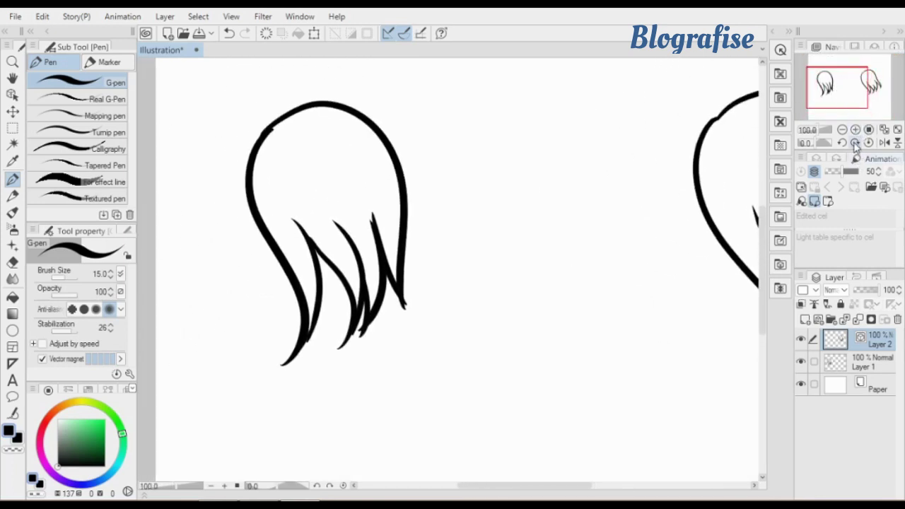
click(855, 130)
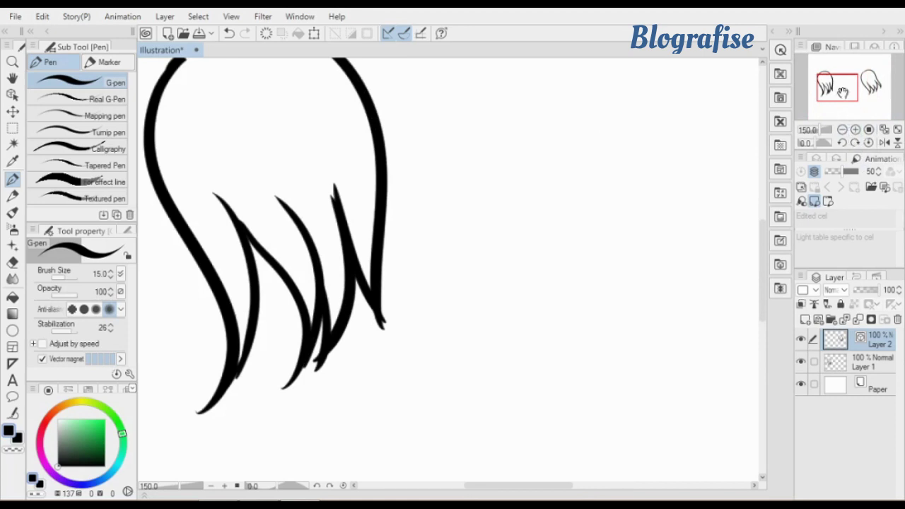
drag(843, 92, 842, 89)
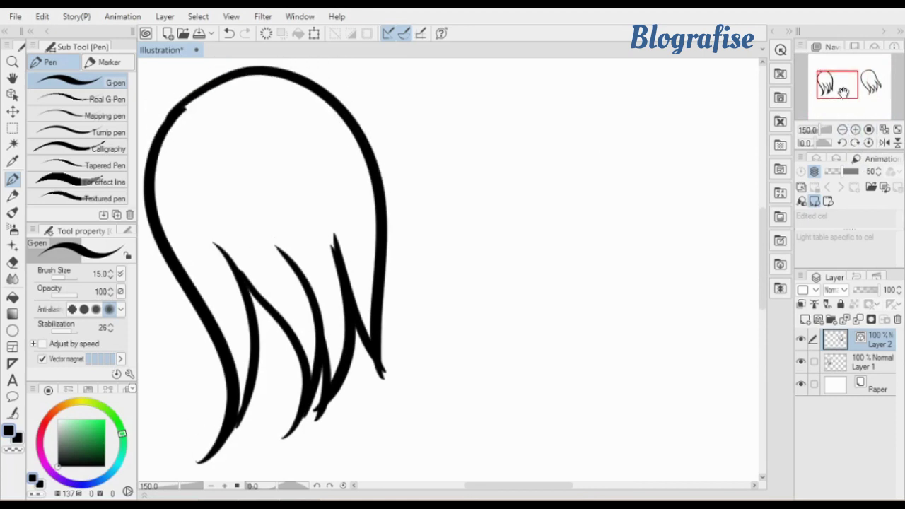
mouse_move(846, 95)
mouse_down()
mouse_move(879, 89)
mouse_move(841, 84)
mouse_up()
click(843, 130)
click(843, 130)
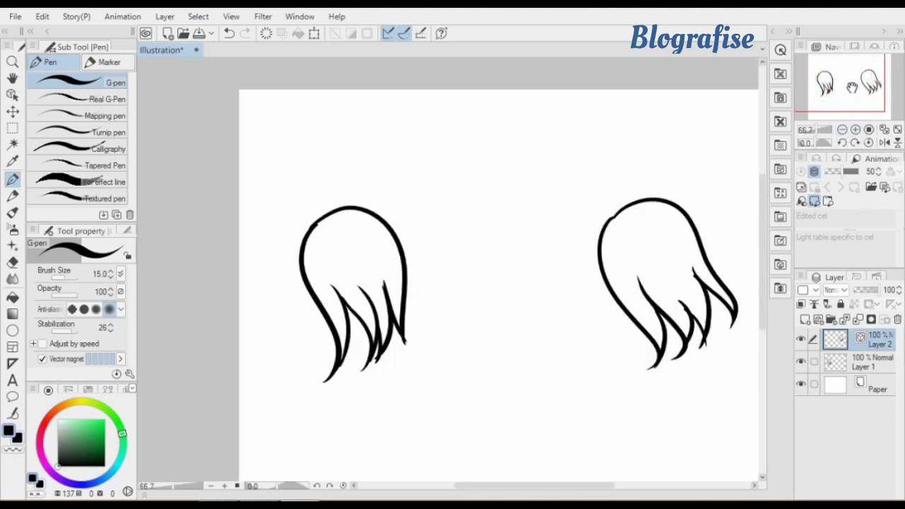
click(856, 130)
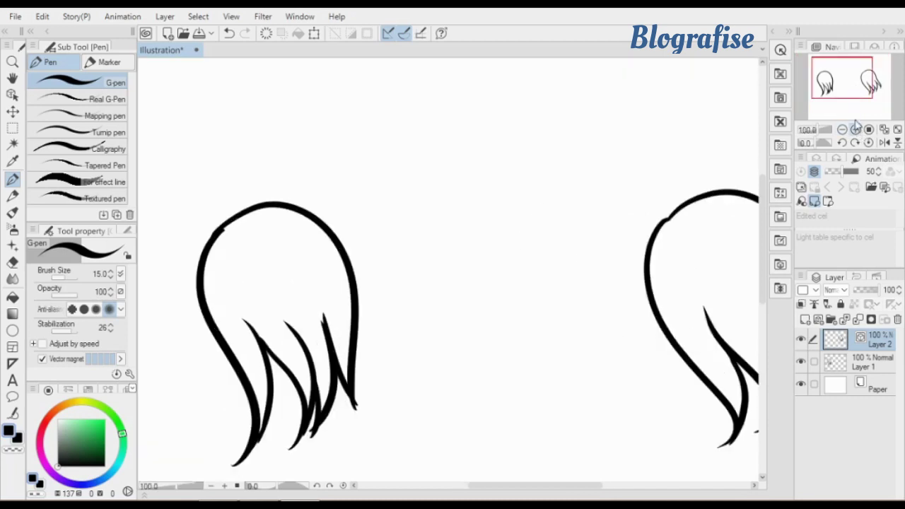
click(843, 130)
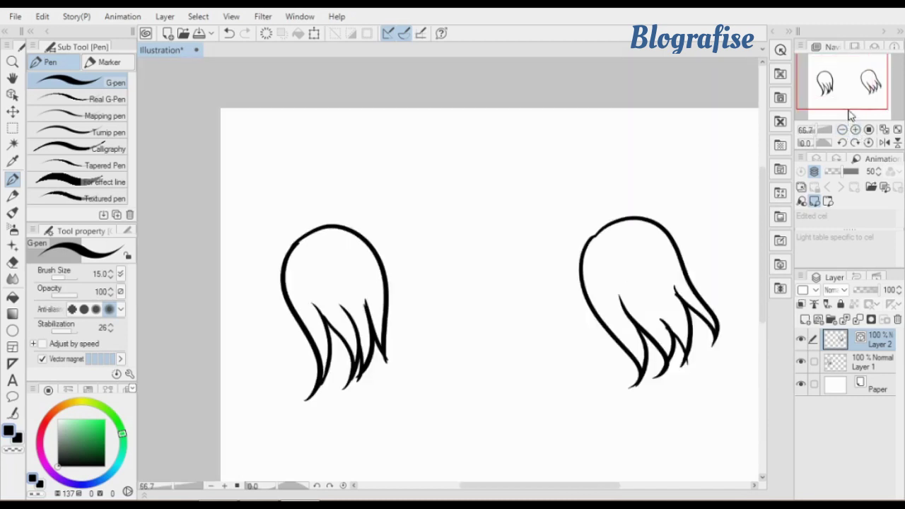
Select the left hair drawing on the raster layer with a rectangle, scale it down to 15% and clear the selection
click(12, 127)
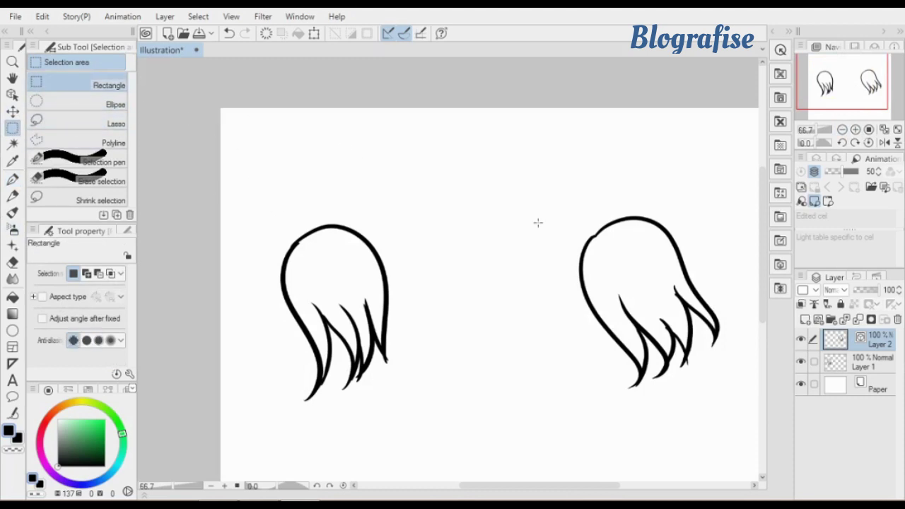
click(875, 369)
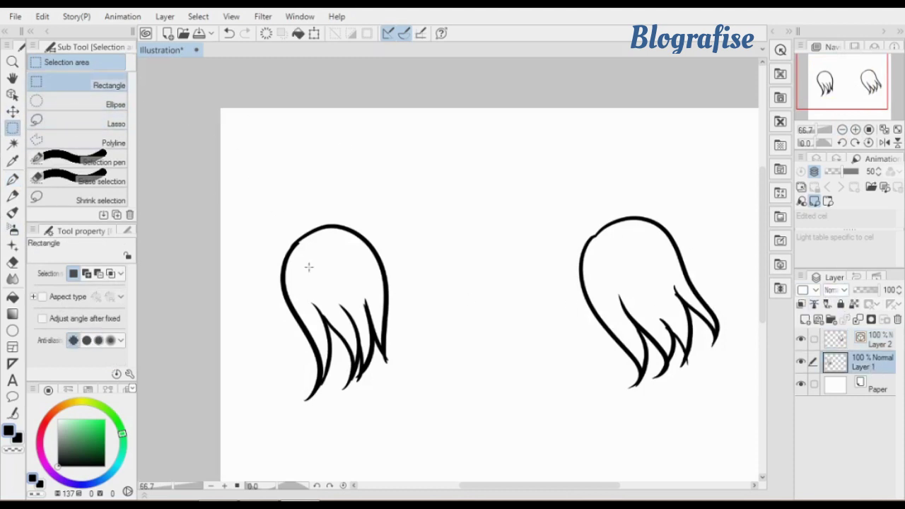
mouse_move(240, 196)
mouse_down()
mouse_move(526, 370)
mouse_move(481, 427)
mouse_up()
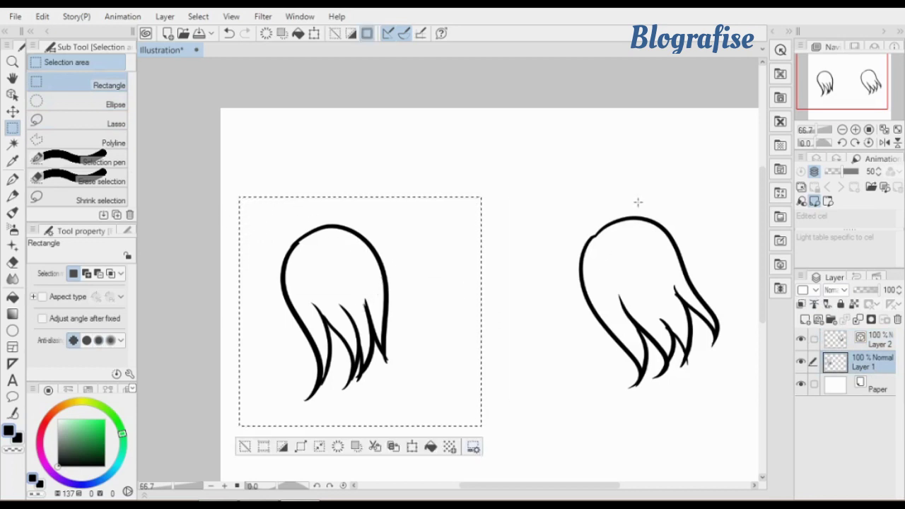
key(ctrl+t)
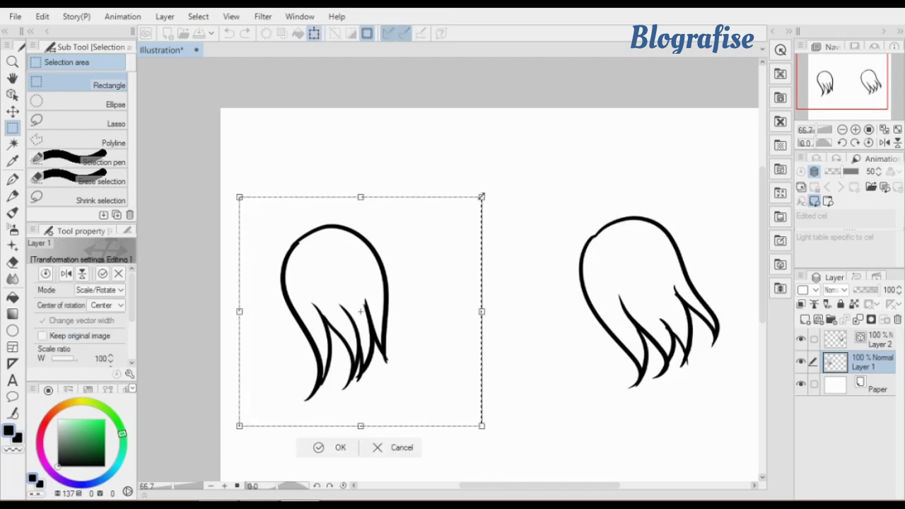
mouse_move(481, 197)
mouse_down()
mouse_move(269, 390)
mouse_move(270, 400)
mouse_move(277, 390)
mouse_up()
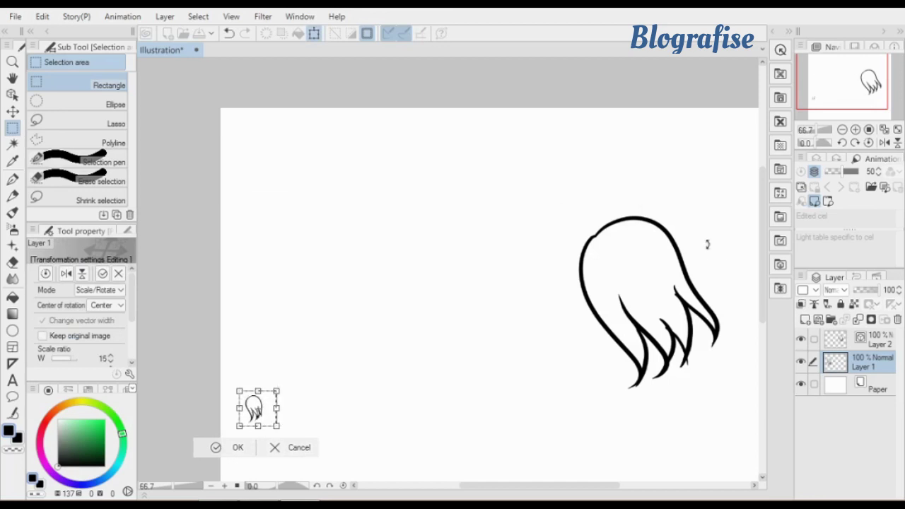
key(Return)
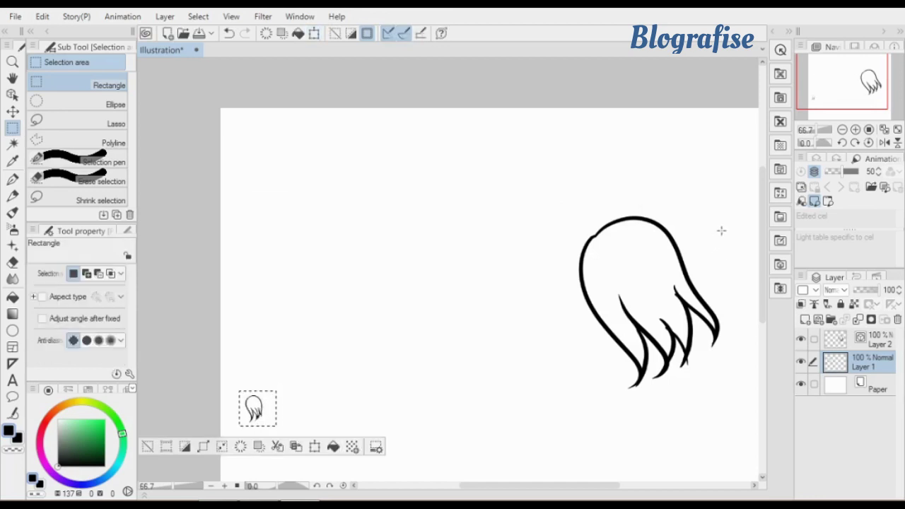
key(ctrl+d)
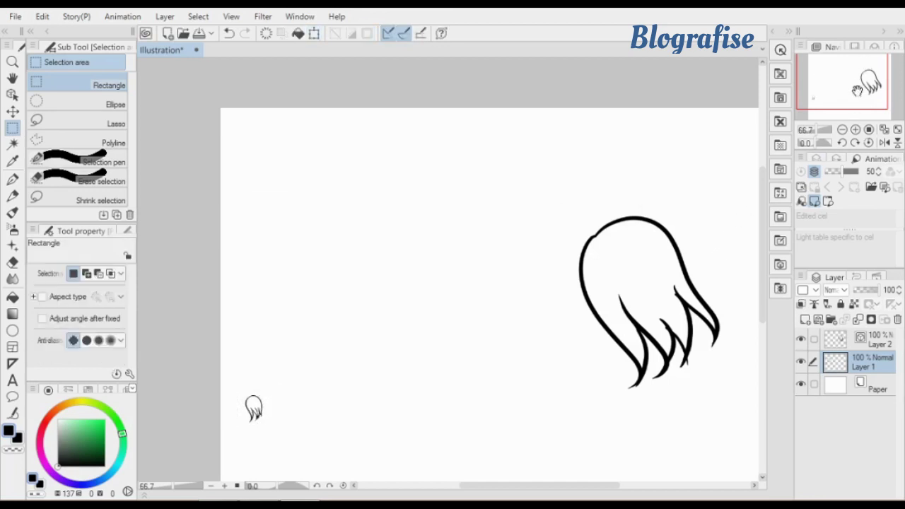
Select the right hair drawing on the vector layer with a rectangle, shrink it to a similarly tiny size and clear the selection
drag(857, 91, 858, 91)
click(888, 345)
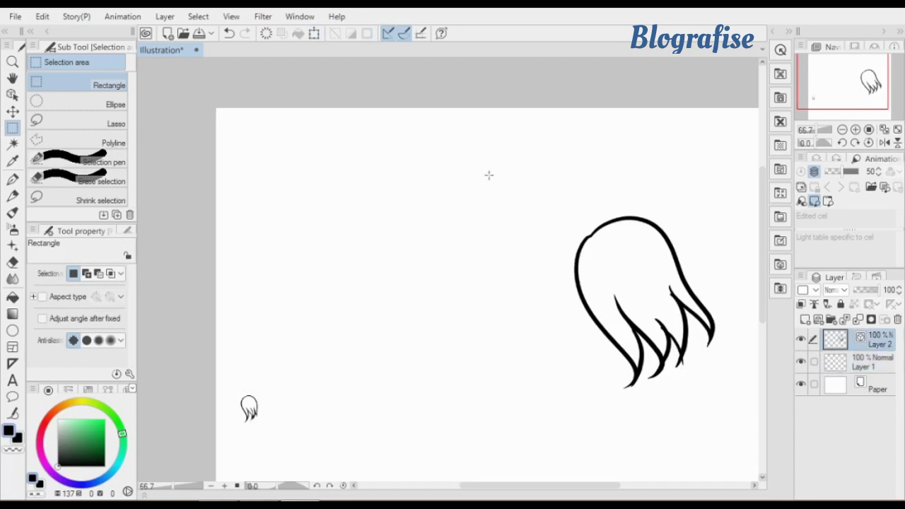
mouse_move(495, 163)
mouse_down()
mouse_move(644, 288)
mouse_move(754, 412)
mouse_up()
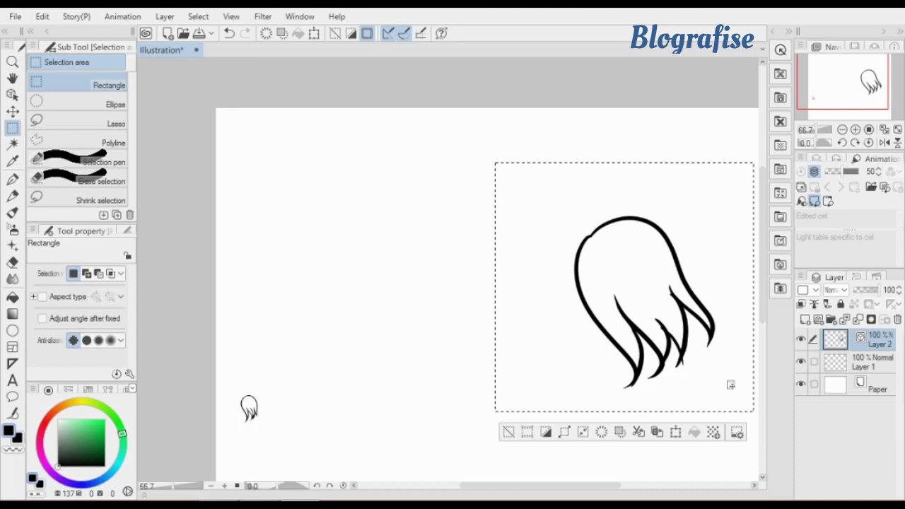
key(ctrl+t)
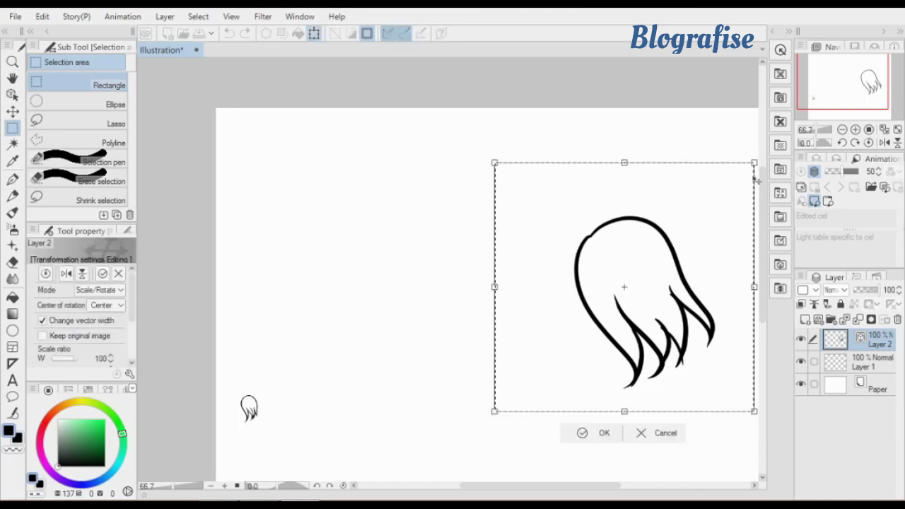
mouse_move(753, 162)
mouse_down()
mouse_move(587, 313)
mouse_move(524, 383)
mouse_up()
key(Return)
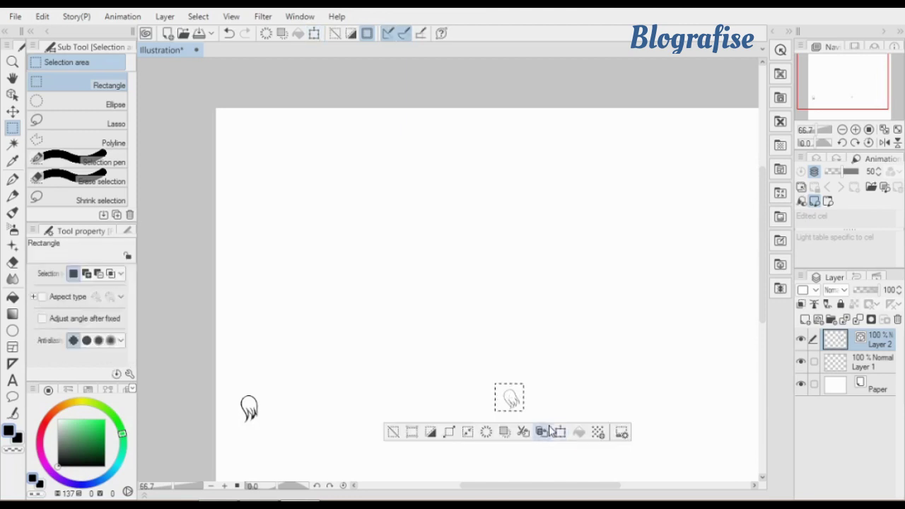
click(555, 384)
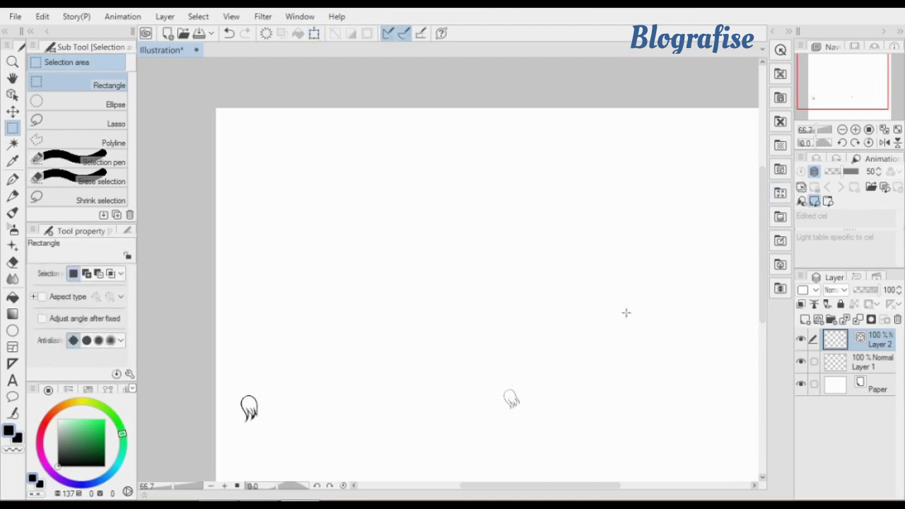
Examine the shrunken raster and vector hair drawings at different magnifications to compare their lines
mouse_move(835, 98)
mouse_down()
mouse_move(833, 90)
mouse_move(826, 101)
mouse_move(841, 97)
mouse_move(816, 101)
mouse_move(851, 97)
mouse_move(852, 107)
mouse_move(845, 89)
mouse_move(836, 99)
mouse_up()
click(856, 131)
click(857, 131)
click(842, 131)
click(856, 131)
click(844, 130)
click(843, 131)
click(843, 131)
click(844, 130)
Select the small left hair drawing on raster Layer 1 with a rectangle, enlarge it to 419% and clear the selection
drag(147, 217, 393, 369)
click(873, 361)
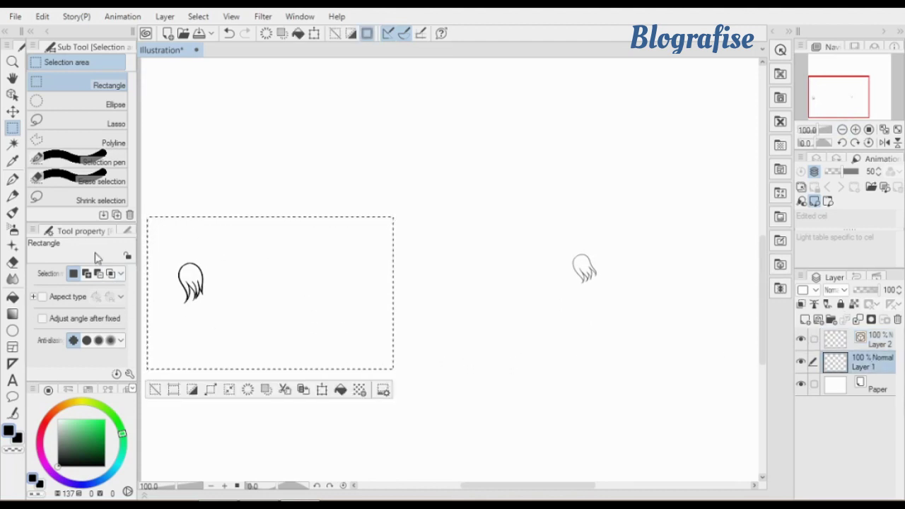
key(ctrl+shift+t)
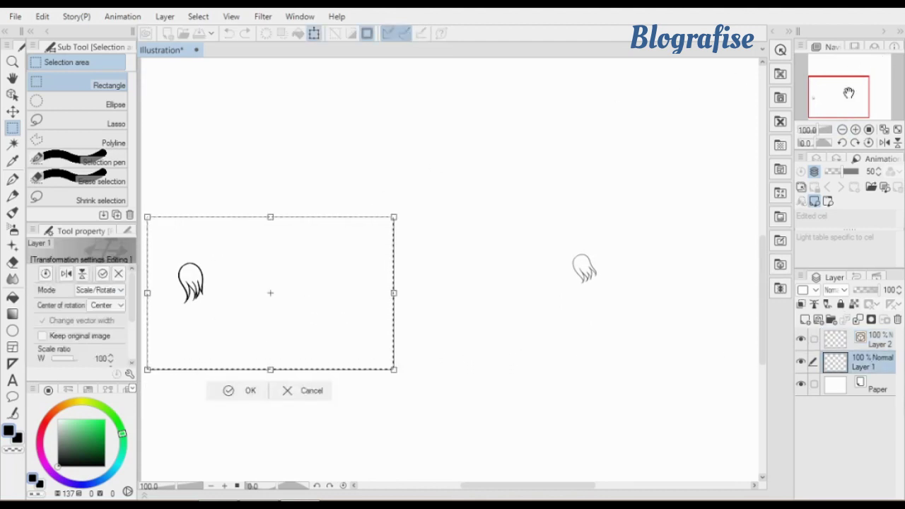
drag(849, 93, 858, 94)
click(842, 129)
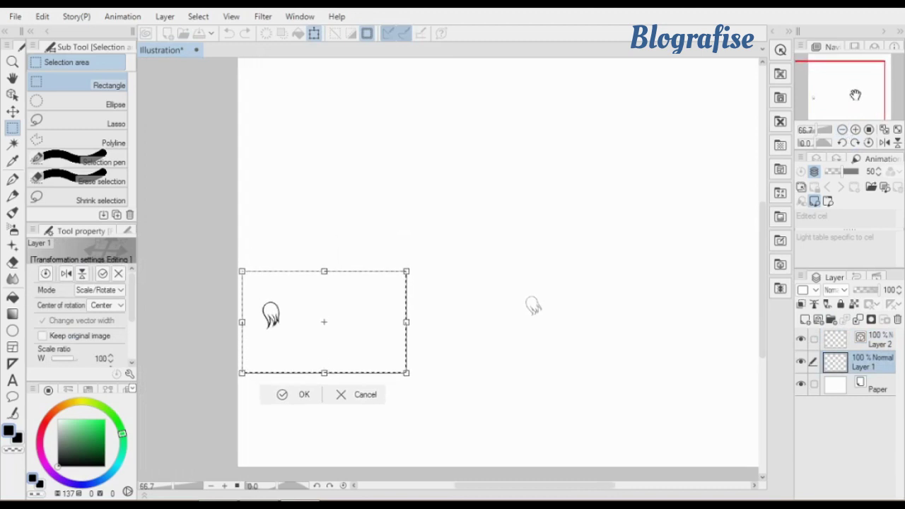
click(842, 129)
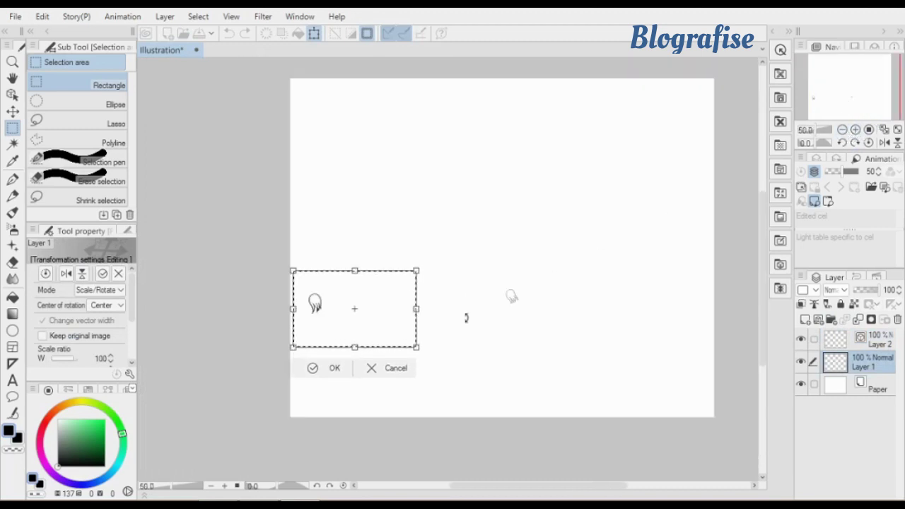
drag(417, 271, 710, 59)
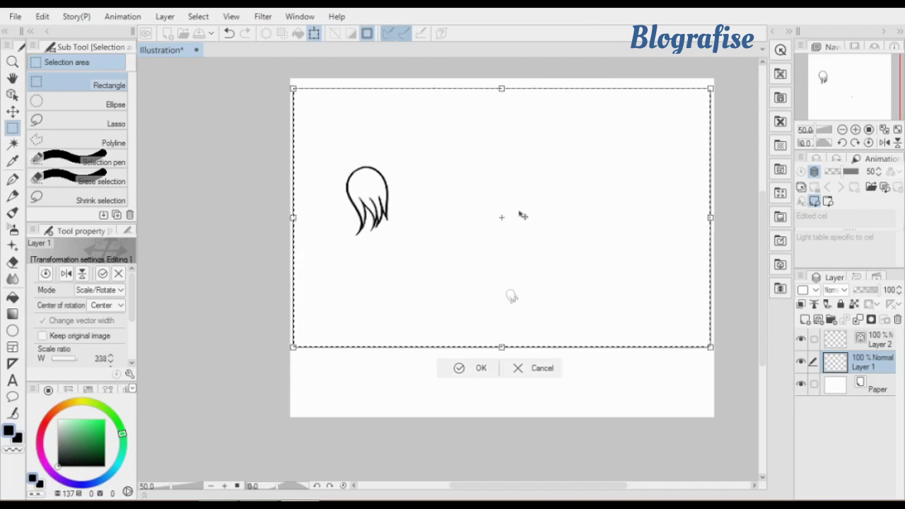
drag(521, 214, 503, 313)
drag(685, 185, 754, 125)
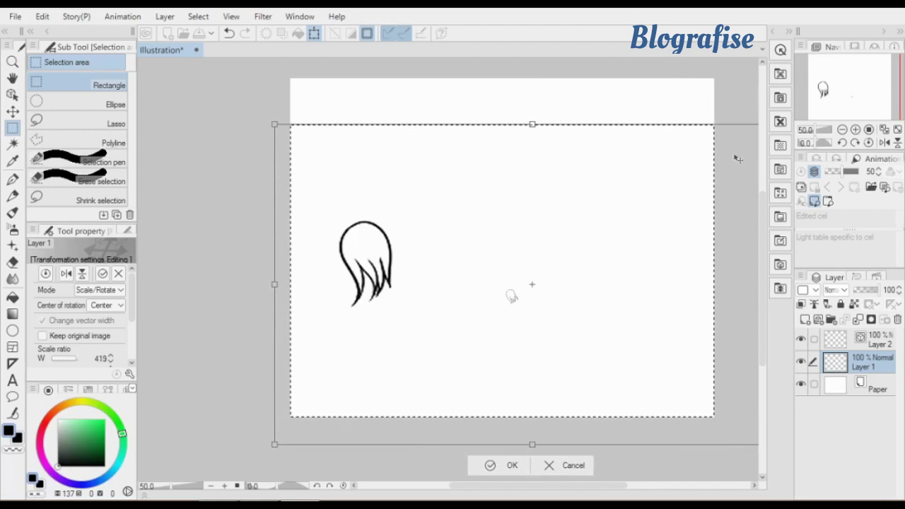
key(Return)
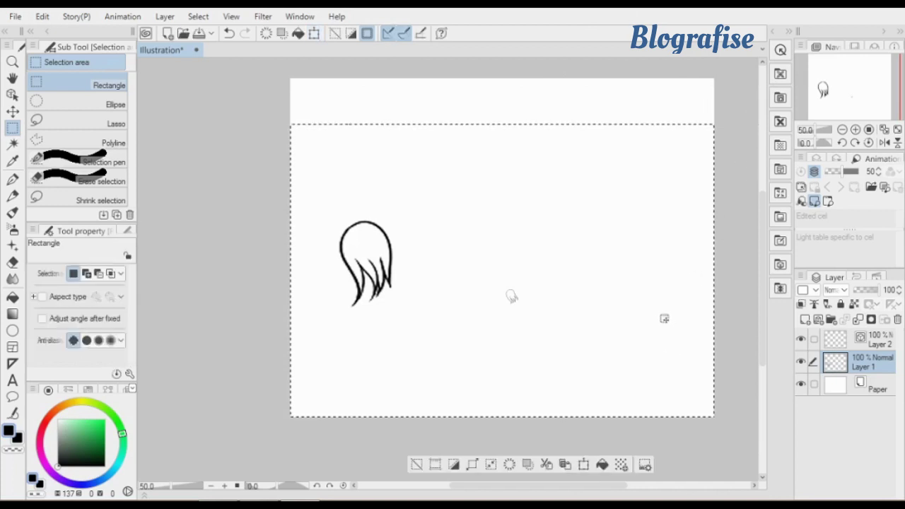
key(ctrl+d)
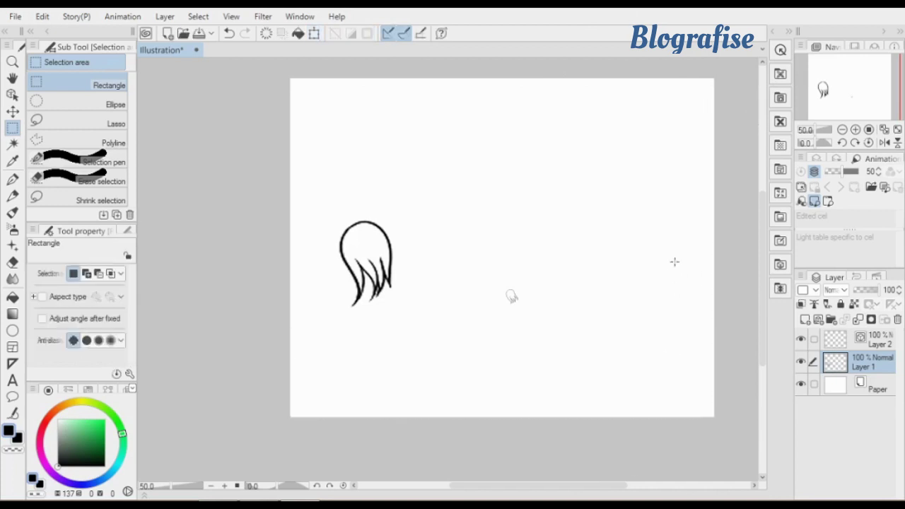
Select the small right hair drawing on vector Layer 2 with a rectangle and enlarge it to 438%
click(881, 338)
drag(443, 231, 654, 386)
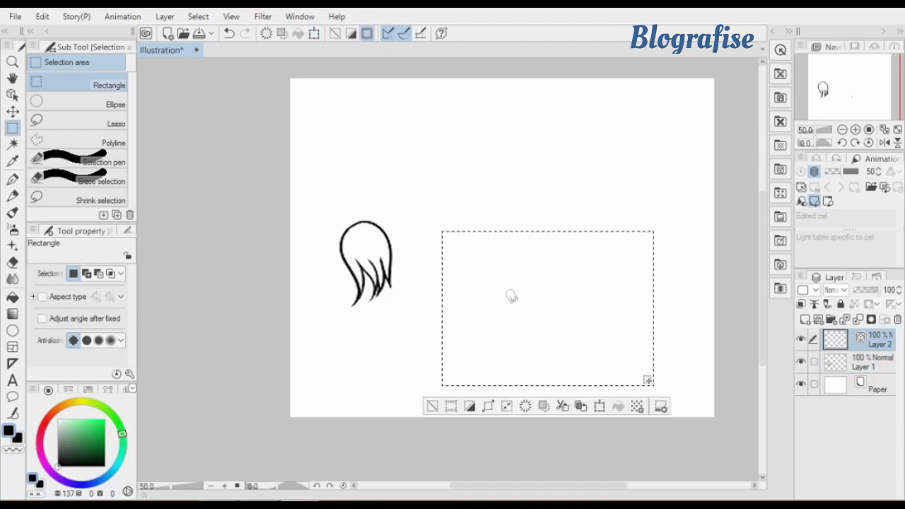
key(ctrl+t)
mouse_move(655, 232)
mouse_down()
mouse_move(766, 150)
mouse_move(641, 238)
mouse_move(434, 291)
mouse_up()
drag(541, 207, 722, 70)
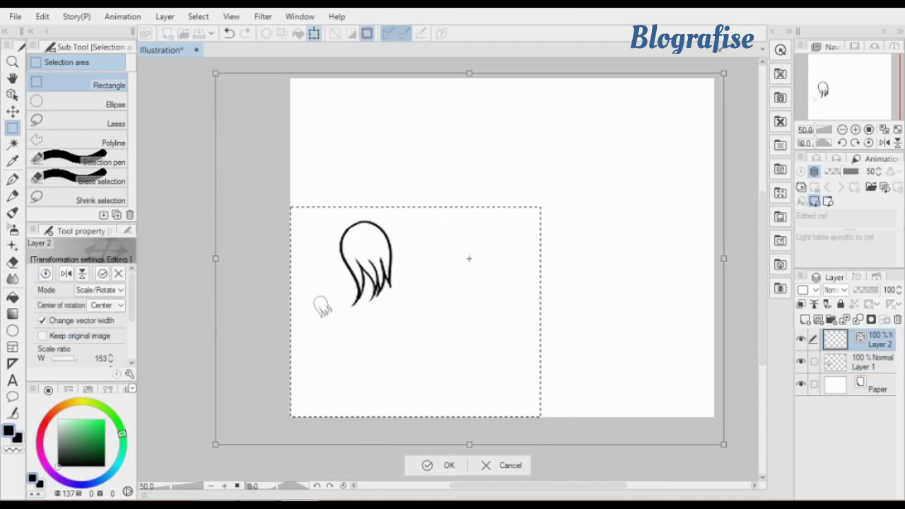
drag(616, 206, 423, 344)
drag(527, 220, 614, 206)
drag(512, 346, 474, 385)
drag(582, 253, 806, 79)
mouse_move(514, 307)
mouse_down()
mouse_move(577, 263)
mouse_move(752, 223)
mouse_move(732, 47)
mouse_move(505, 127)
mouse_move(661, 264)
mouse_move(722, 204)
mouse_up()
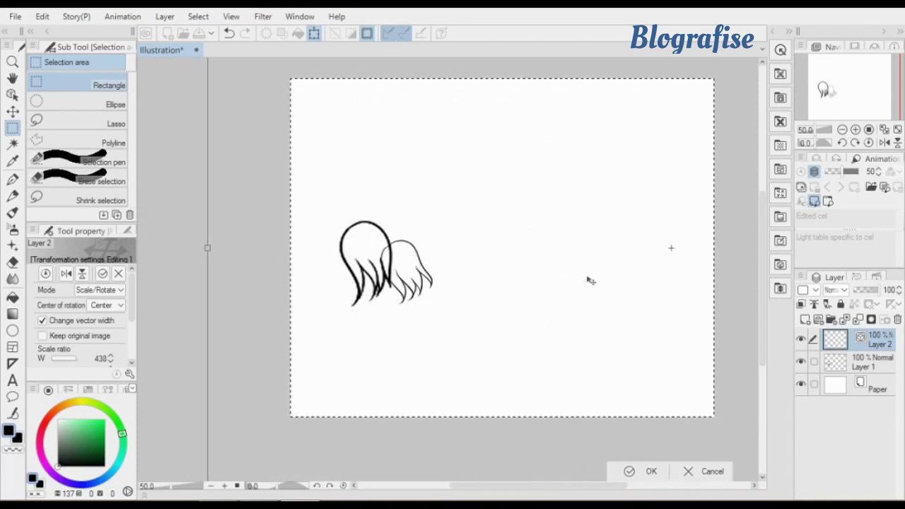
Place the vector hair drawing to the right of the raster one, enlarge it to 511%, and apply the transformation
drag(637, 306, 632, 345)
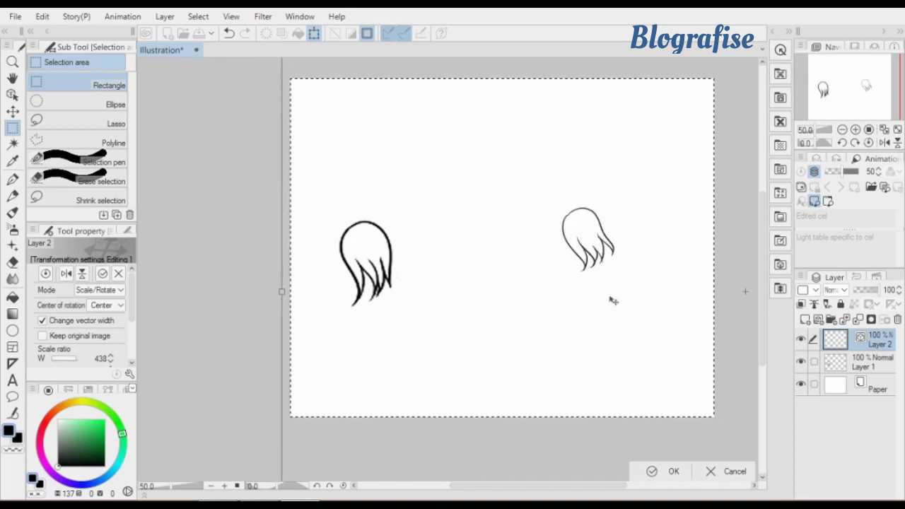
drag(606, 291, 610, 324)
drag(616, 276, 611, 254)
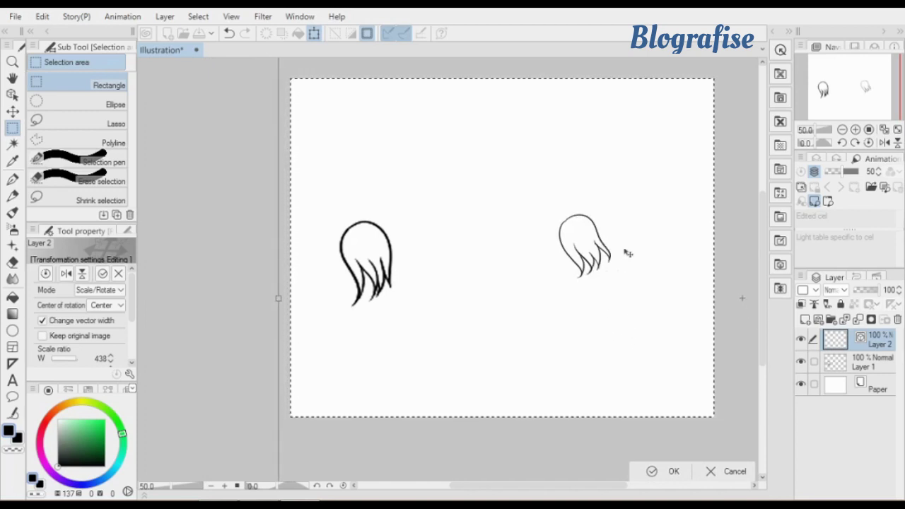
click(843, 129)
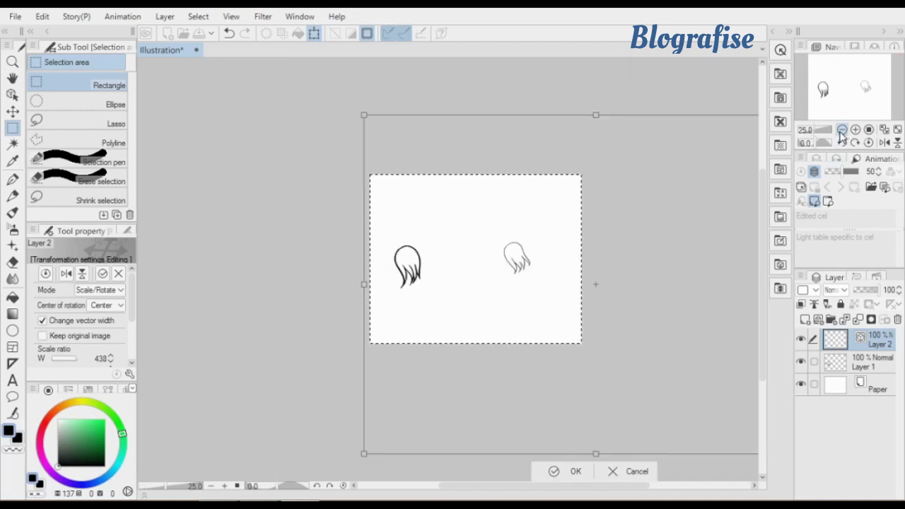
click(843, 129)
drag(639, 194, 677, 164)
drag(577, 263, 556, 283)
click(856, 129)
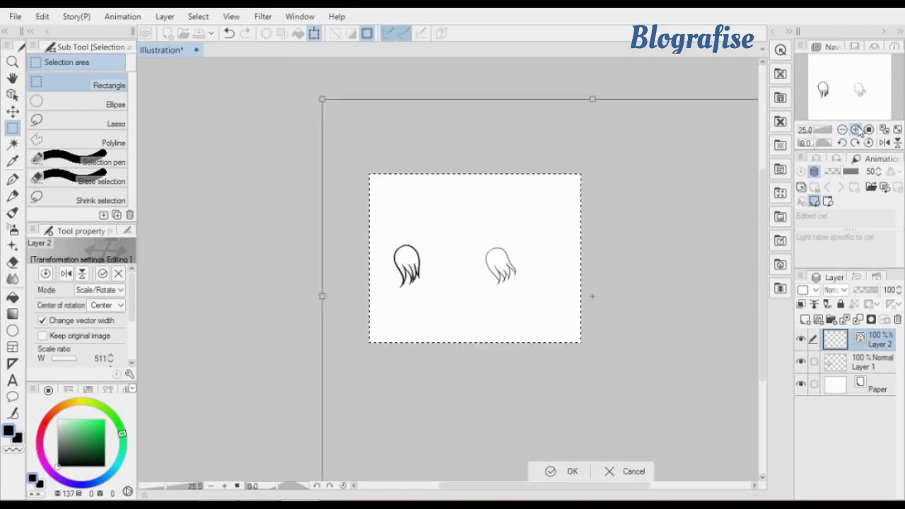
click(856, 130)
drag(598, 280, 566, 281)
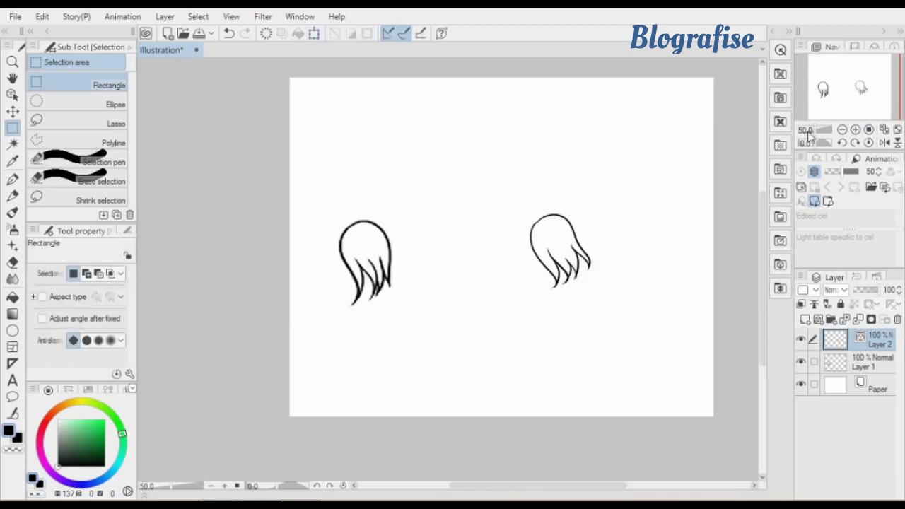
Compare the line edges of the enlarged raster and vector hair drawings side by side at 66.7% and 100%
click(856, 129)
drag(854, 88, 863, 87)
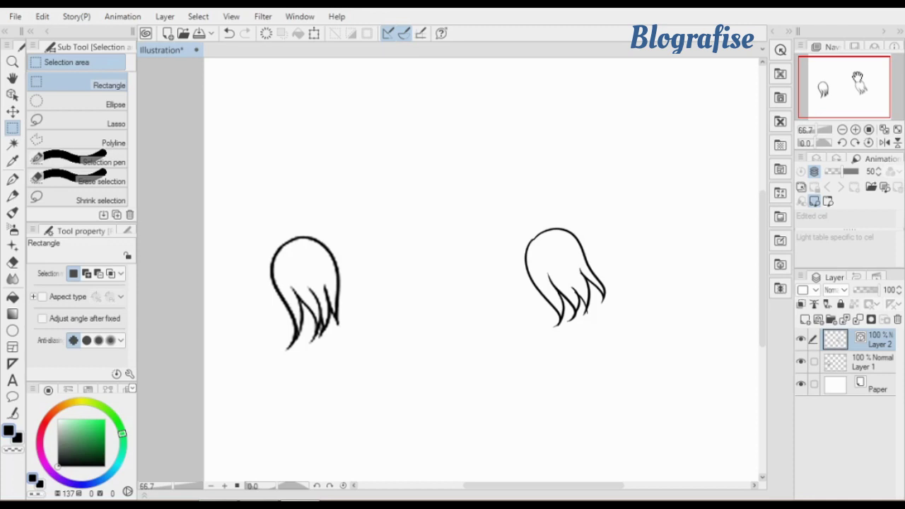
drag(846, 88, 842, 94)
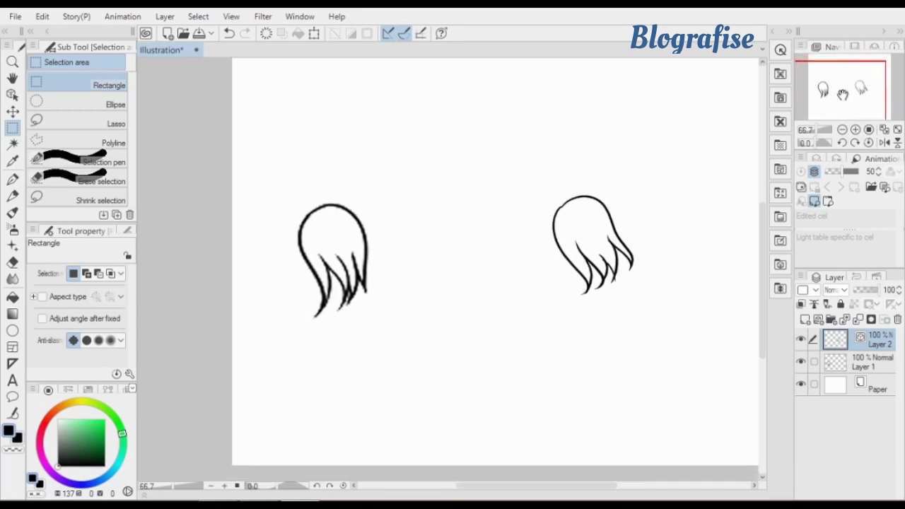
click(868, 367)
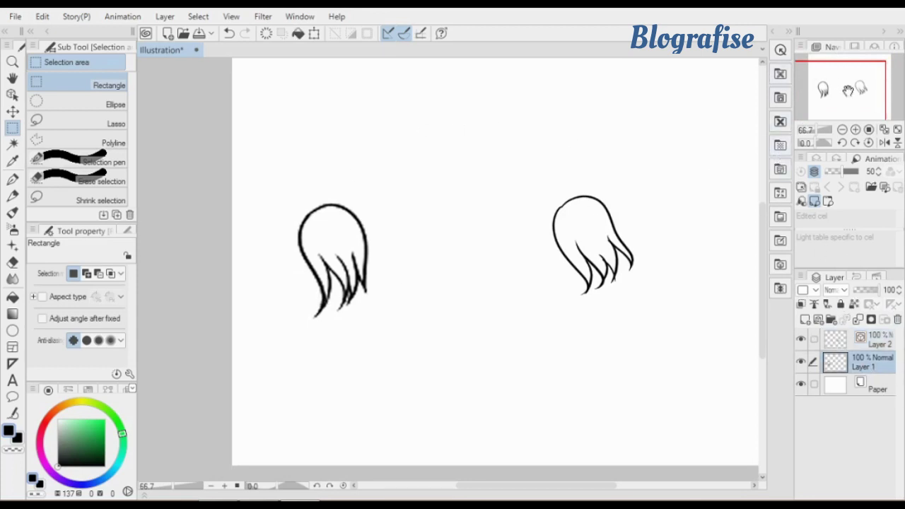
click(848, 89)
click(855, 130)
click(847, 83)
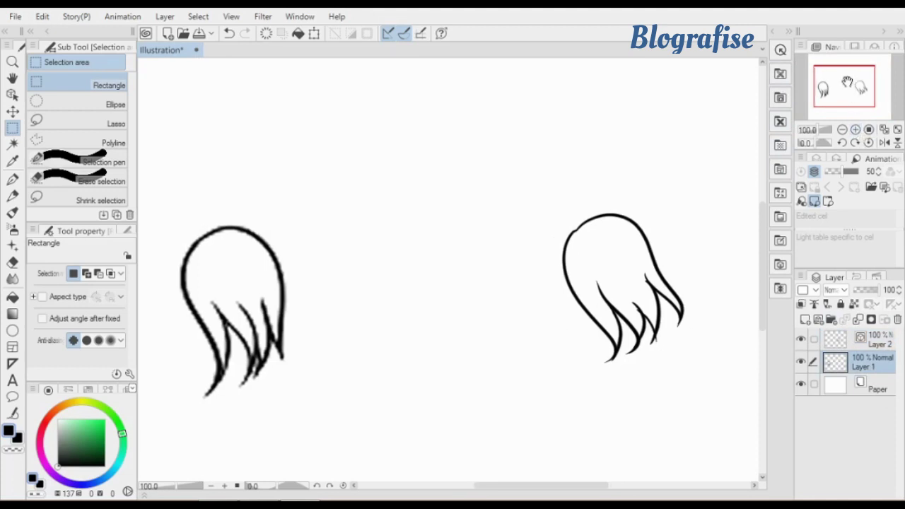
drag(847, 83, 837, 91)
click(856, 130)
click(842, 130)
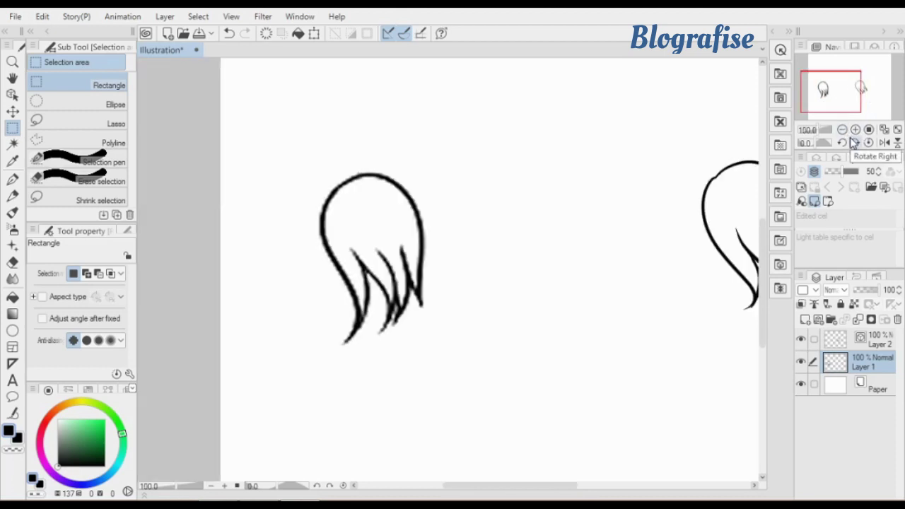
Inspect the raster hair strokes at 400%, and the vector hair strokes at 200% and 150%
click(856, 130)
click(856, 130)
click(857, 131)
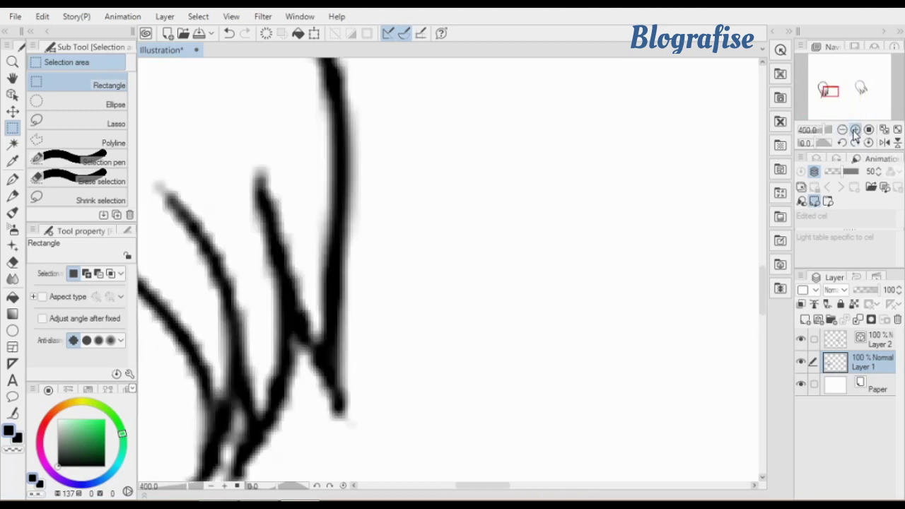
click(842, 131)
drag(836, 90, 858, 91)
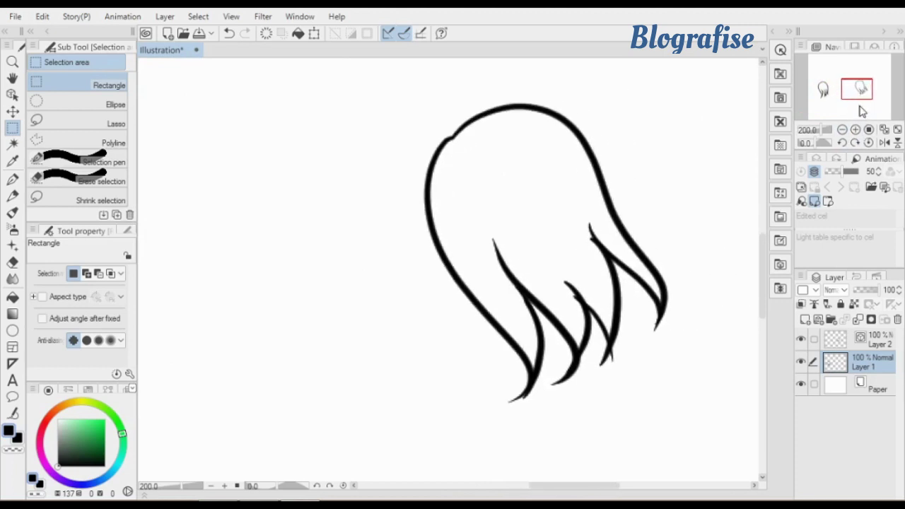
click(843, 129)
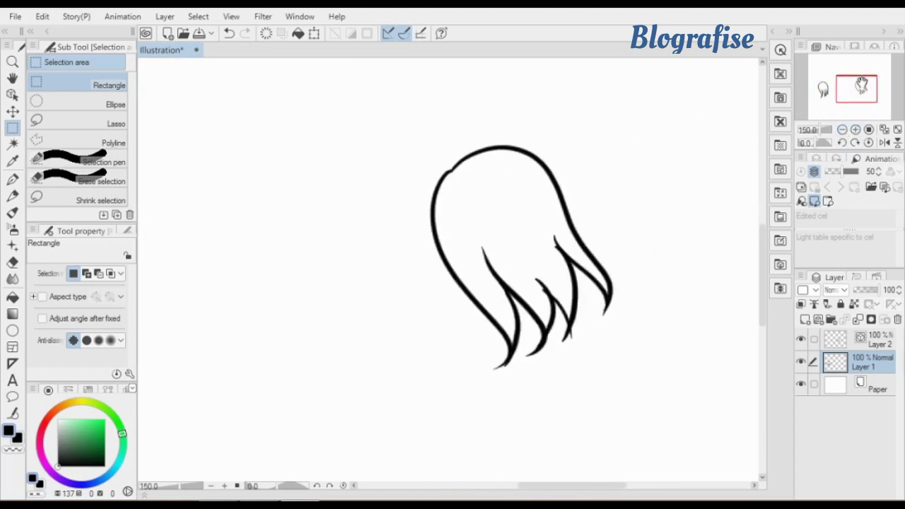
drag(861, 84, 846, 87)
click(843, 130)
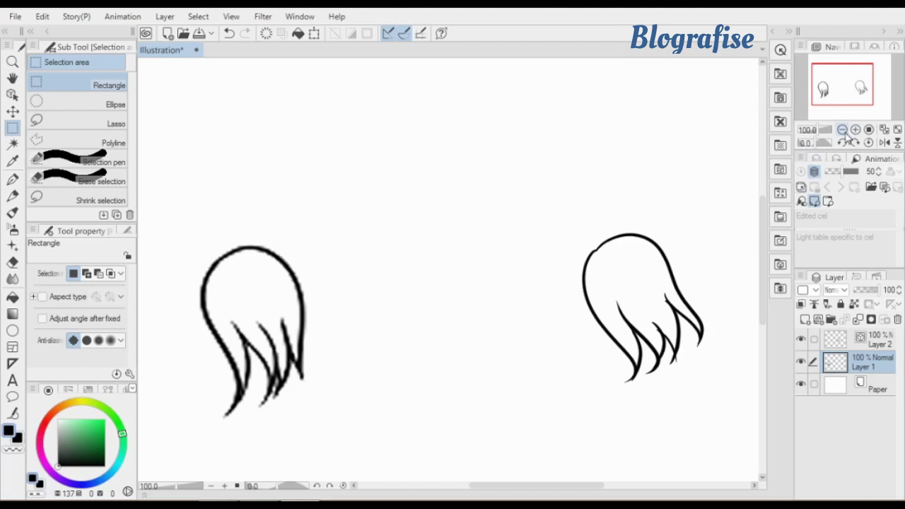
click(842, 131)
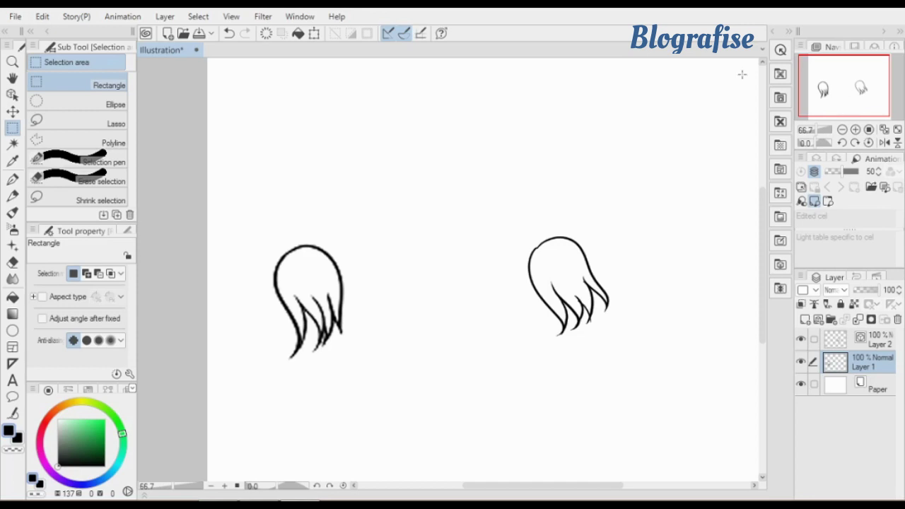
drag(865, 76, 864, 96)
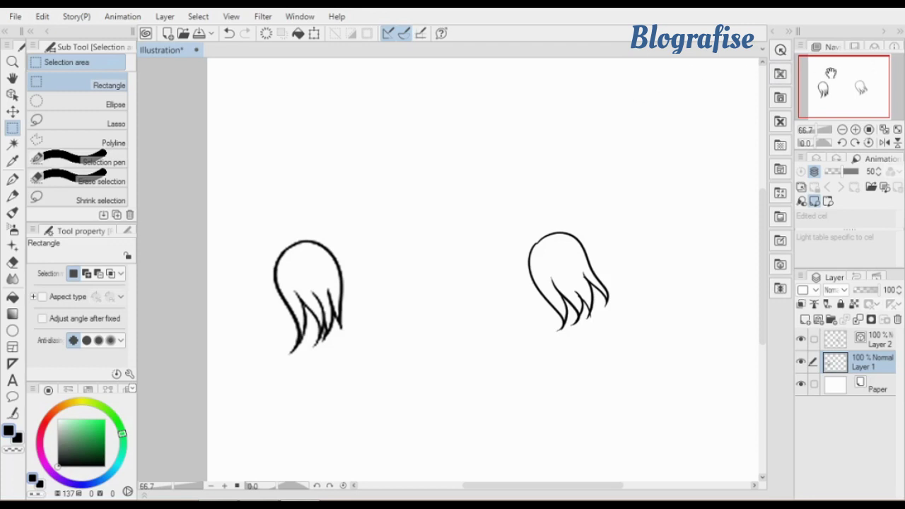
drag(838, 76, 834, 79)
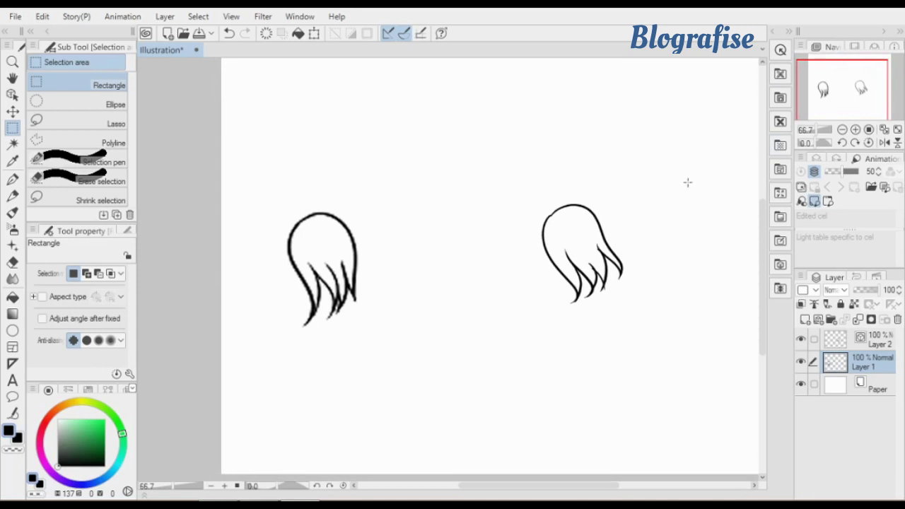
click(856, 129)
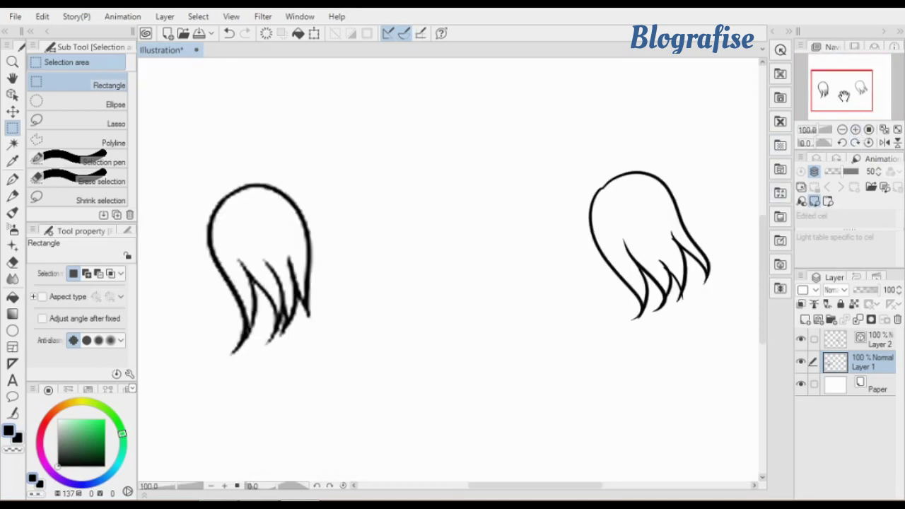
click(842, 129)
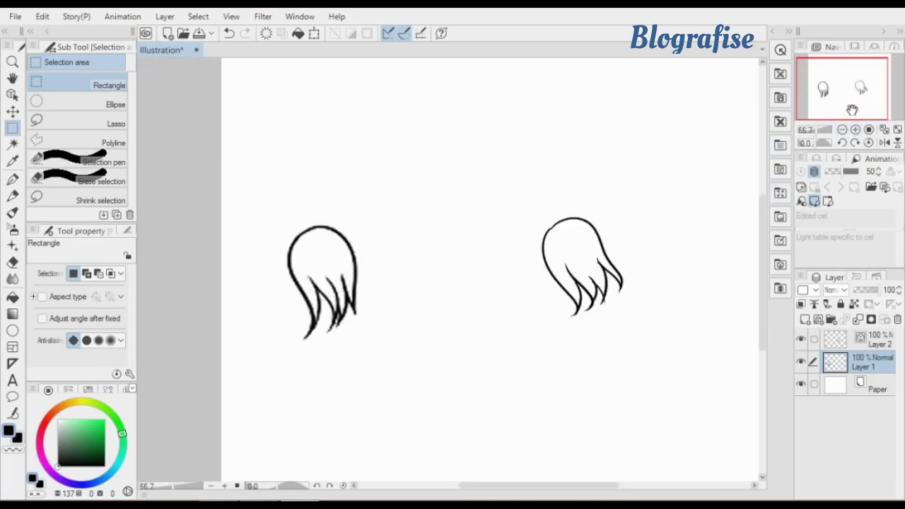
drag(852, 109, 855, 107)
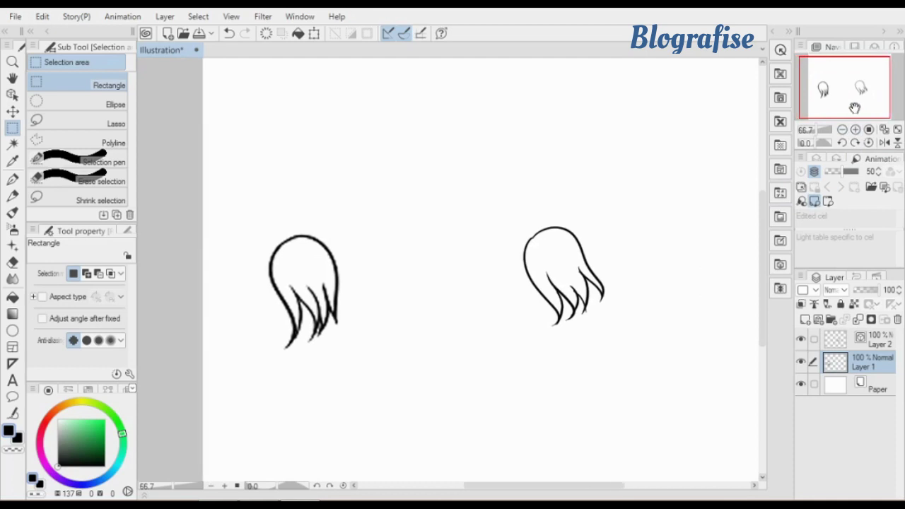
Make vector Layer 2 active and examine the right hair drawing's lines closely at 150% and 200%
click(889, 344)
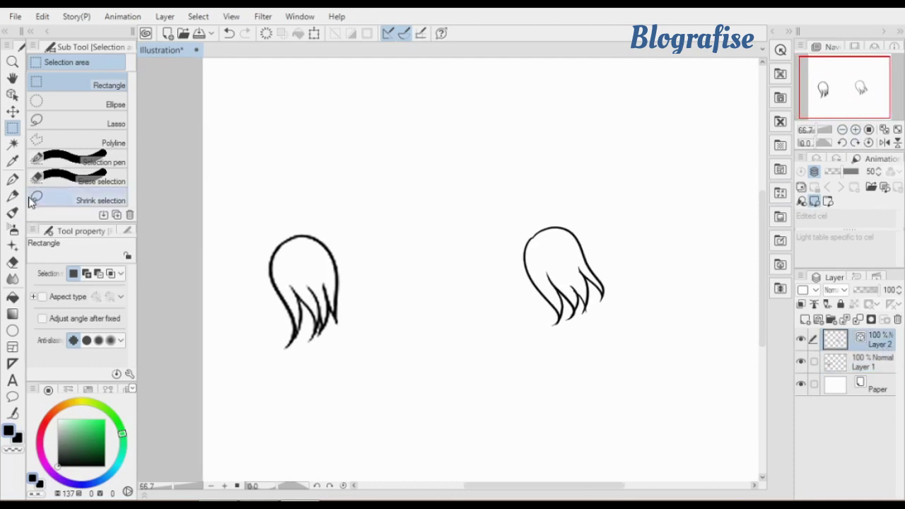
click(857, 130)
drag(855, 83, 874, 94)
click(856, 129)
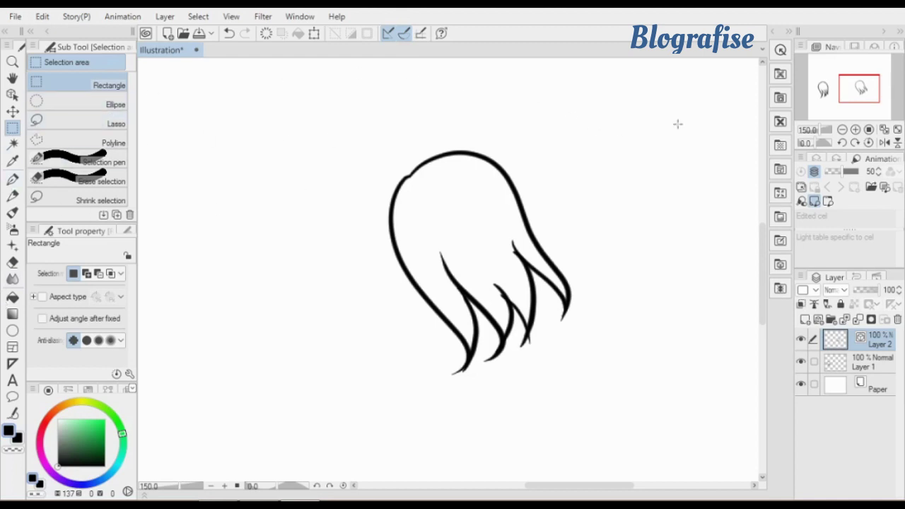
click(856, 130)
click(856, 130)
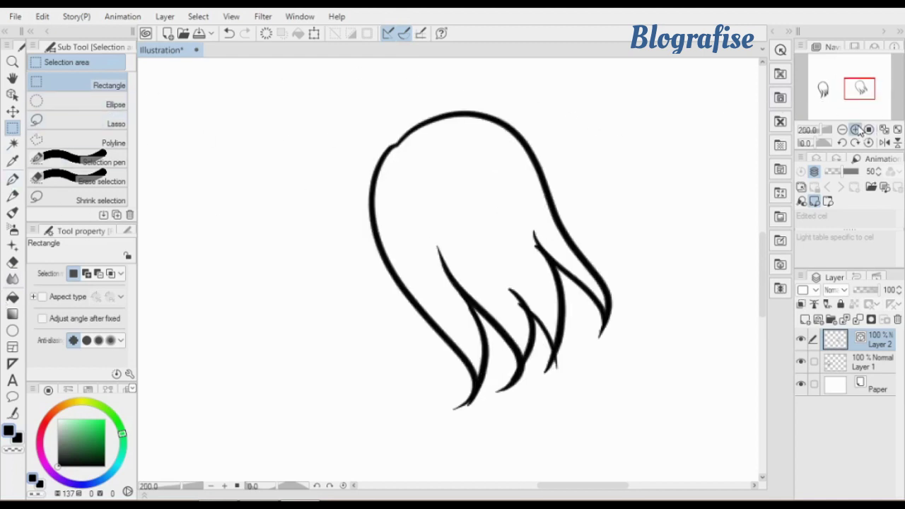
click(856, 130)
click(843, 130)
click(843, 130)
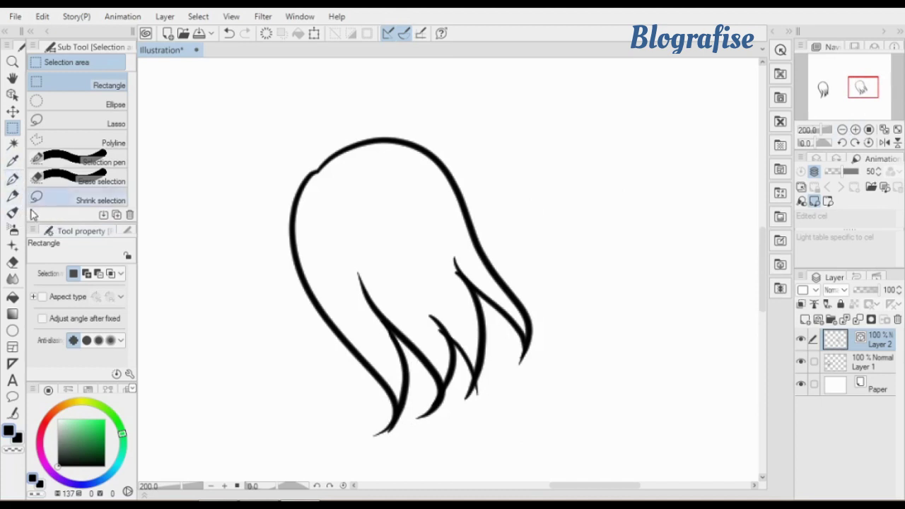
Switch to the Vector eraser, try it on the vector hair's lower-left strand tip, and undo that erasure
click(13, 265)
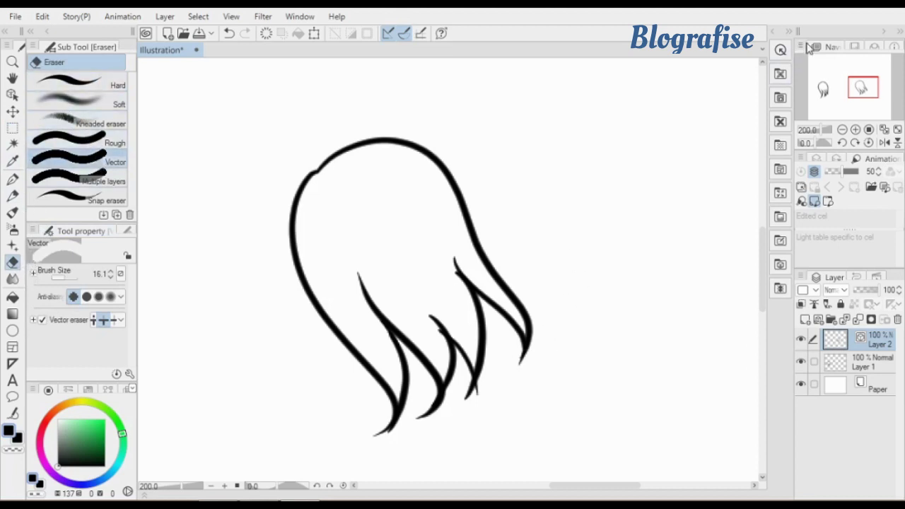
drag(859, 88, 858, 90)
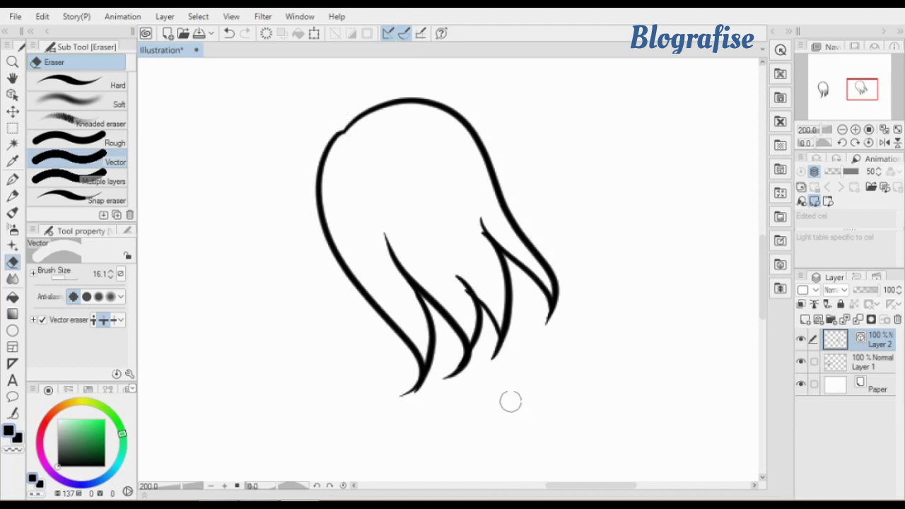
click(424, 394)
key(ctrl+z)
click(842, 129)
mouse_move(861, 89)
mouse_down()
mouse_move(845, 88)
mouse_move(858, 84)
mouse_up()
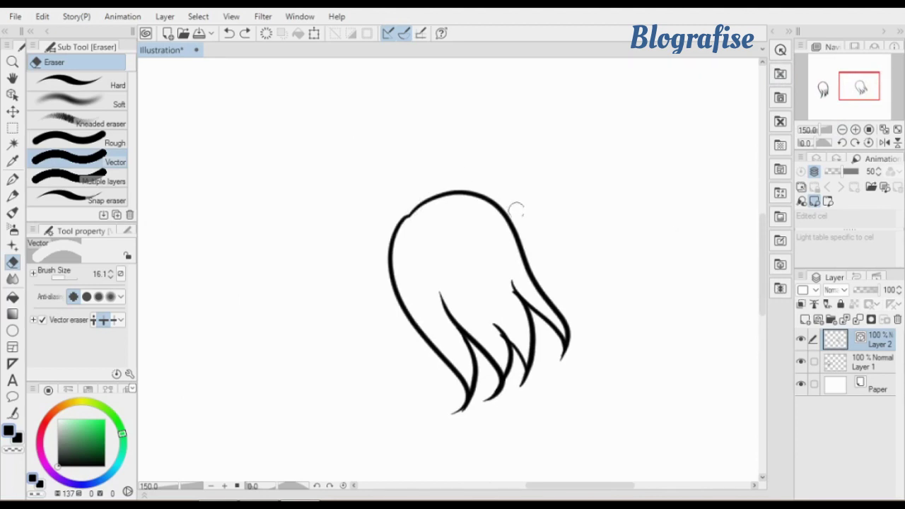
Erase the vector hair's outer outline and several inner strands as whole lines with the Vector eraser
click(542, 289)
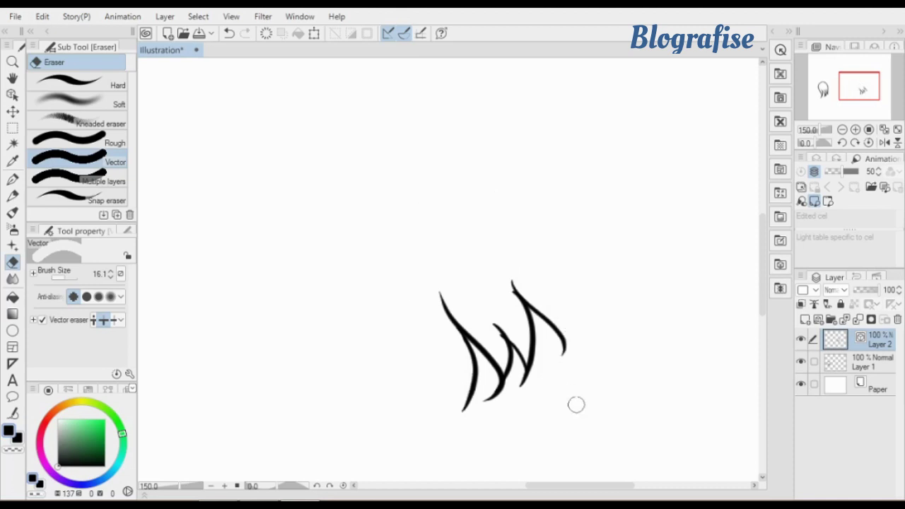
click(533, 358)
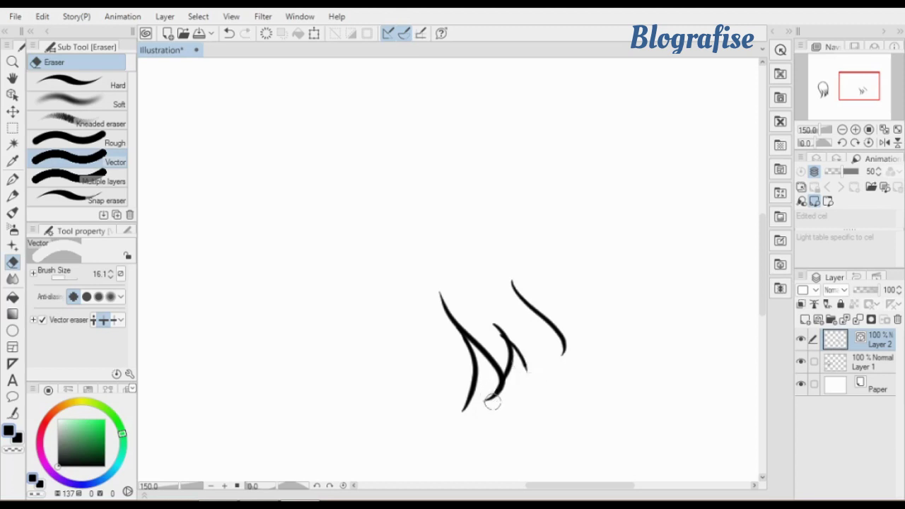
click(481, 345)
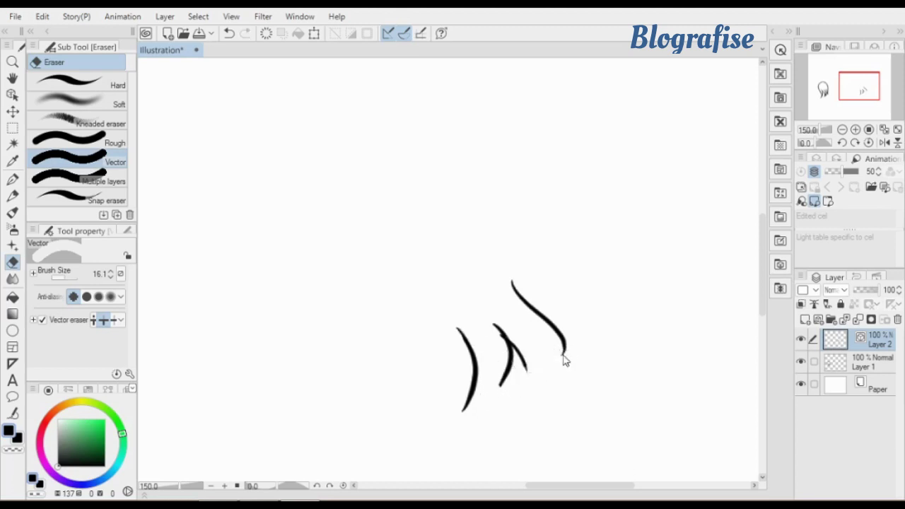
Undo the erasures of the vector hair's outline and inner strands
key(ctrl+z)
key(ctrl+z)
key(ctrl+z)
key(ctrl+z)
key(ctrl+z)
key(ctrl+z)
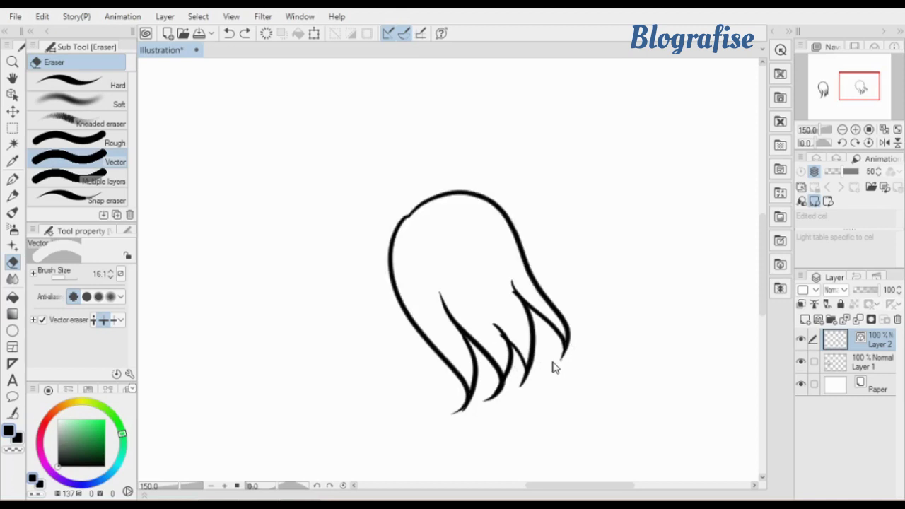
Try erasing the rightmost inner strand and a lower-middle strand tip with the Vector eraser, and undo both erasures
click(513, 282)
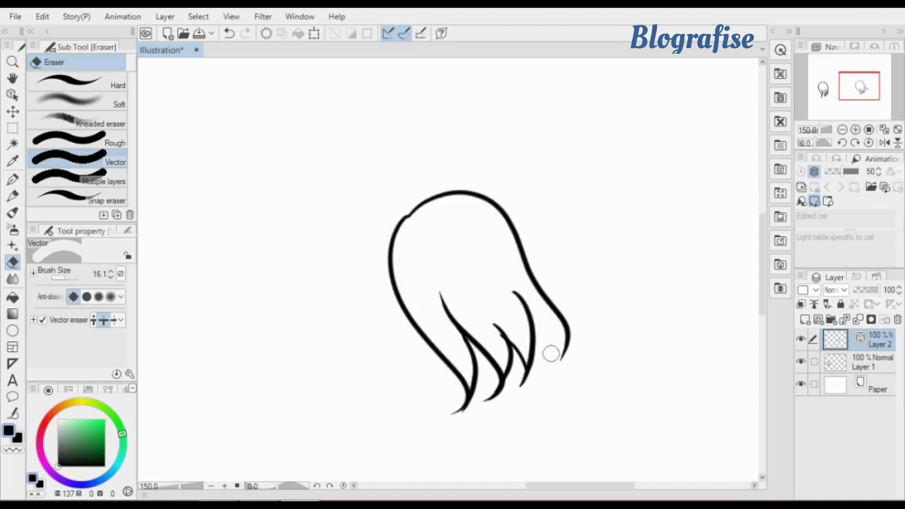
click(499, 397)
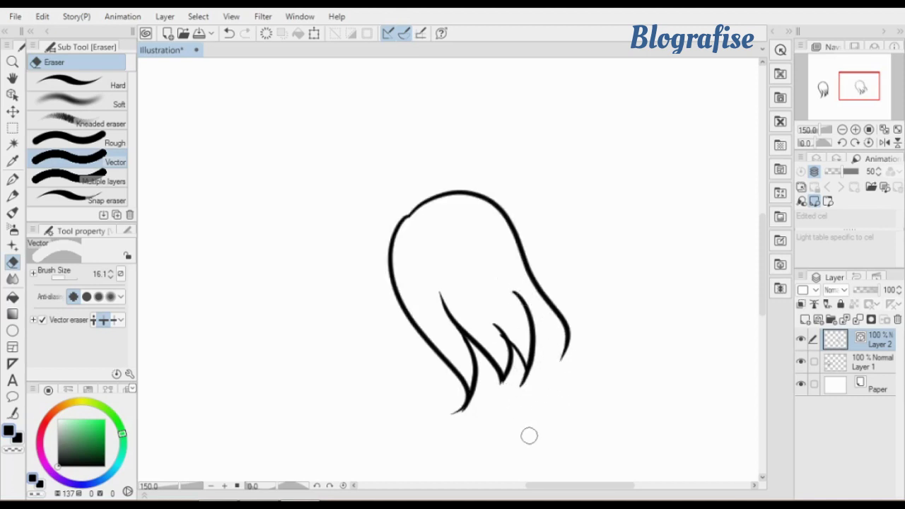
key(ctrl+z)
key(ctrl+z)
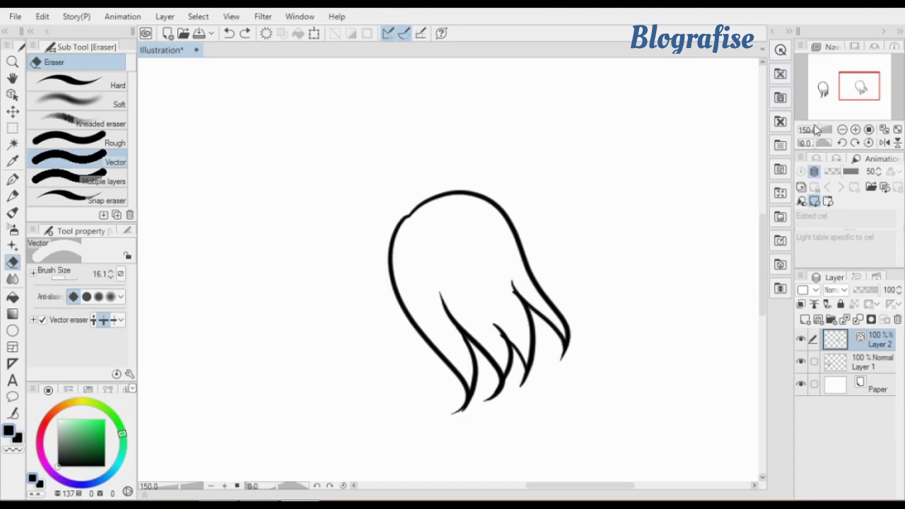
Compare the raster and vector hair drawings side by side at 100%, and examine the vector hair at 150%
click(843, 130)
mouse_move(865, 92)
mouse_down()
mouse_move(839, 89)
mouse_move(858, 88)
mouse_up()
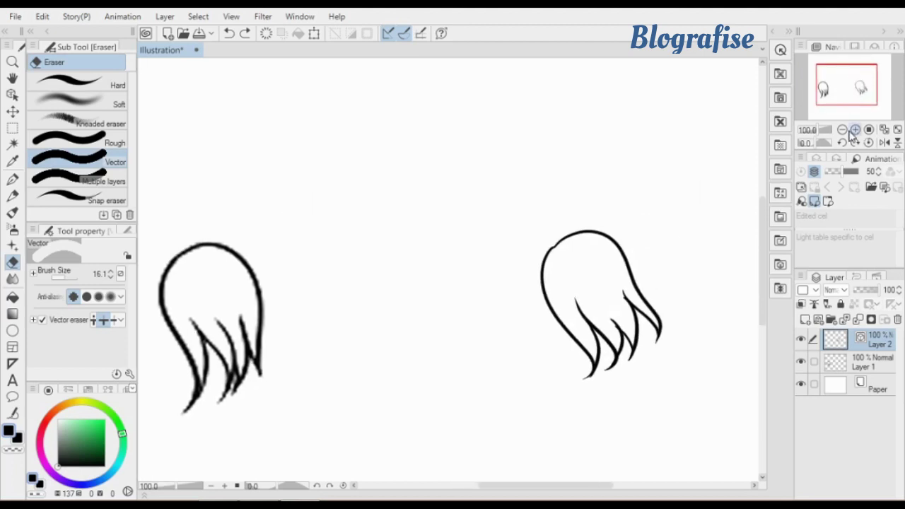
click(853, 132)
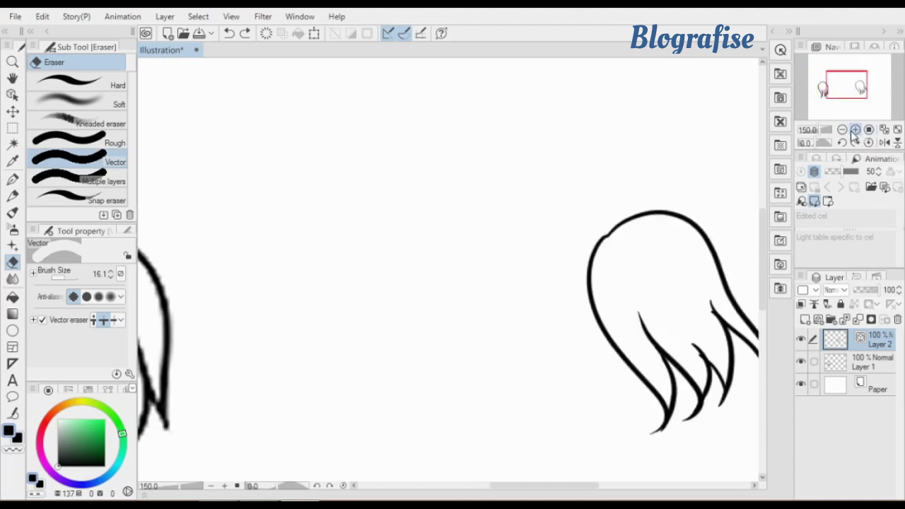
drag(854, 90, 861, 91)
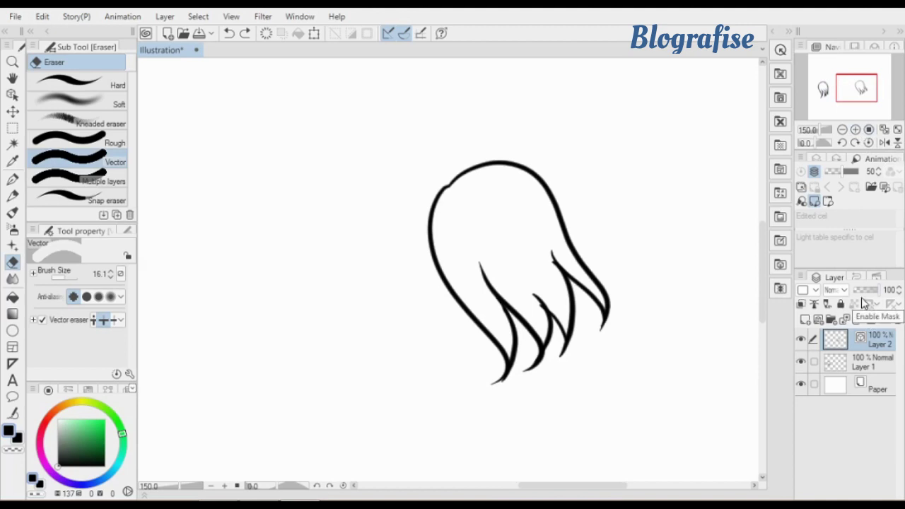
mouse_move(866, 88)
mouse_down()
mouse_move(853, 89)
mouse_move(862, 98)
mouse_up()
click(842, 130)
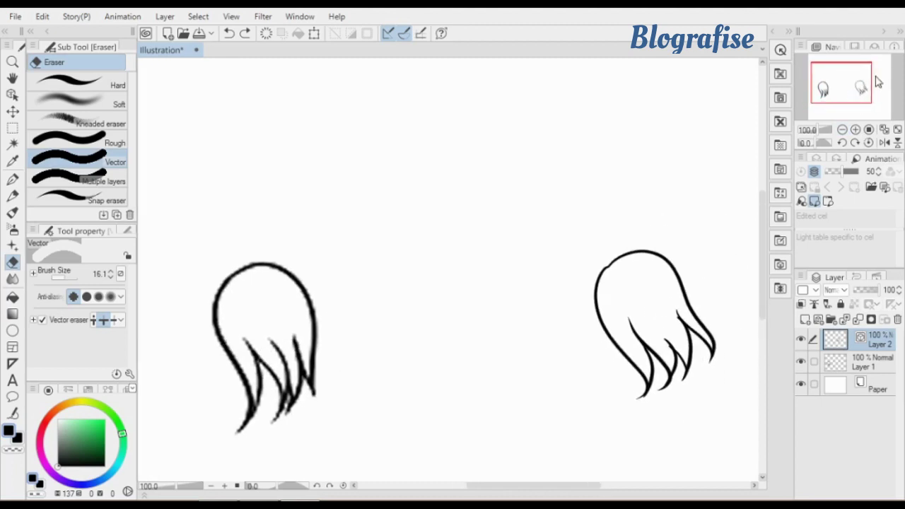